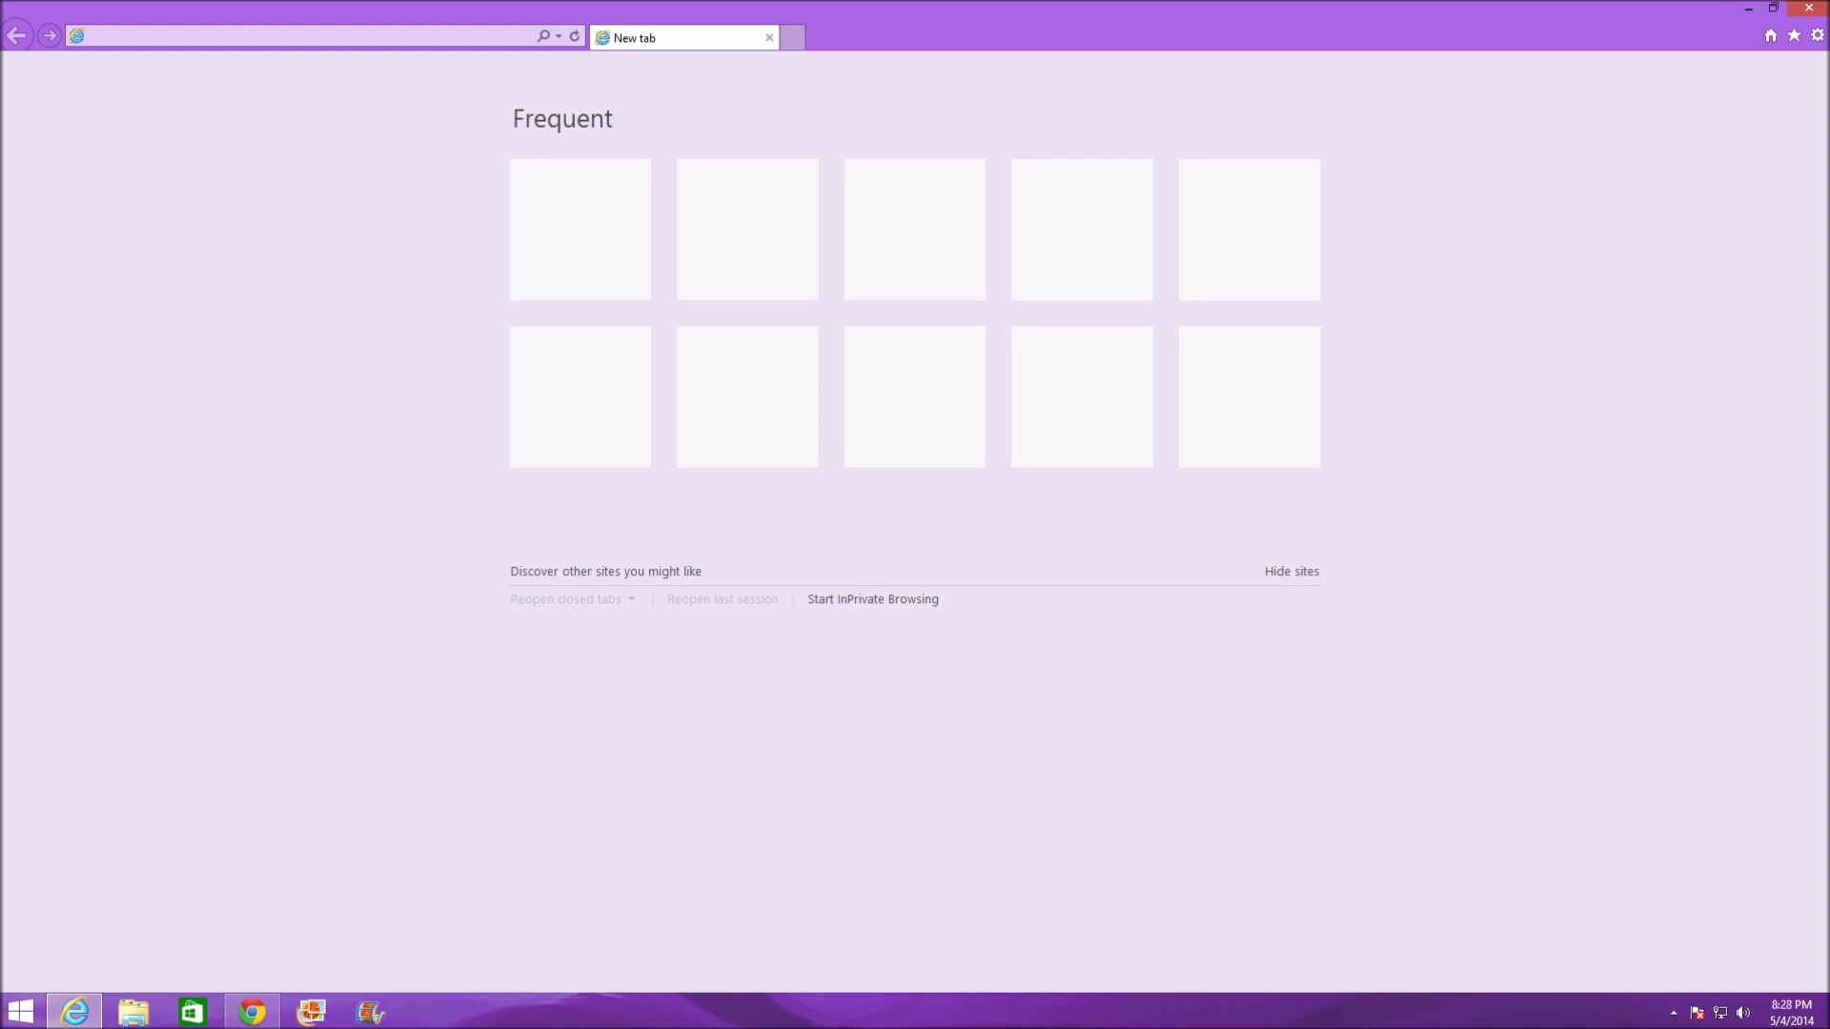
# Switch to Internet Explorer and open its add-on manager.
pyautogui.click(74, 1012)
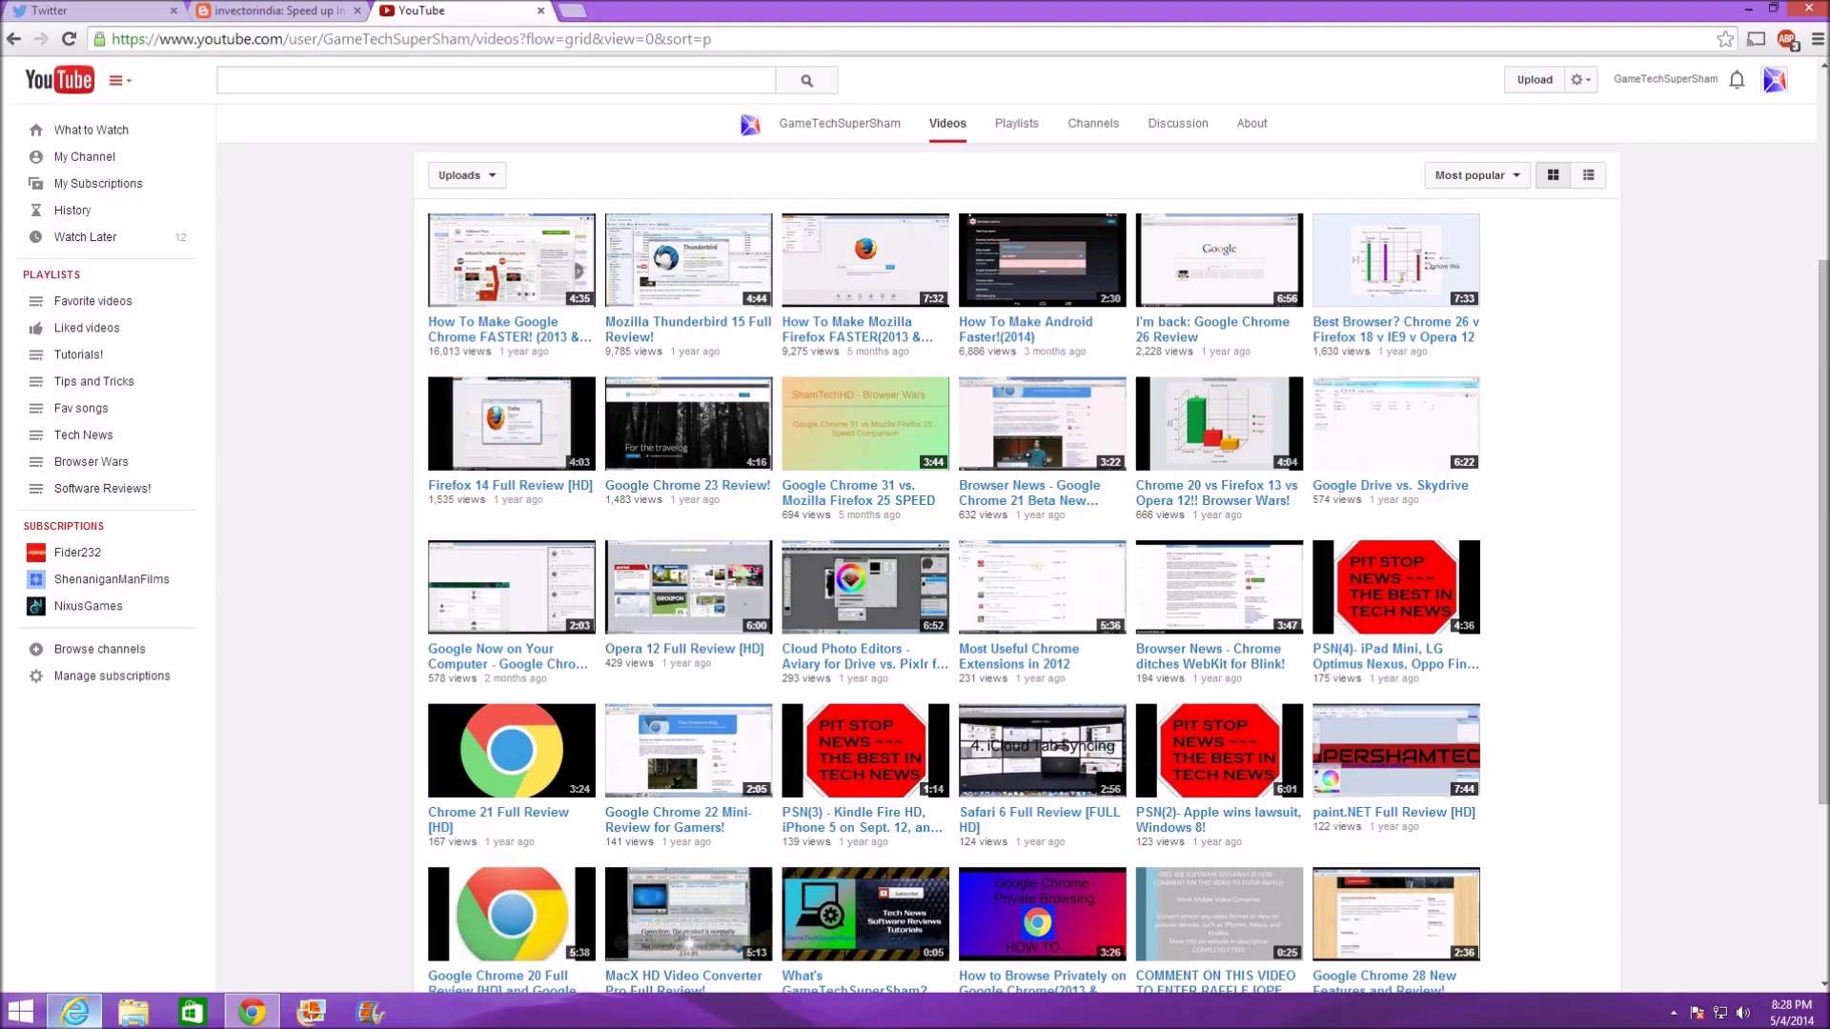
pyautogui.click(74, 1012)
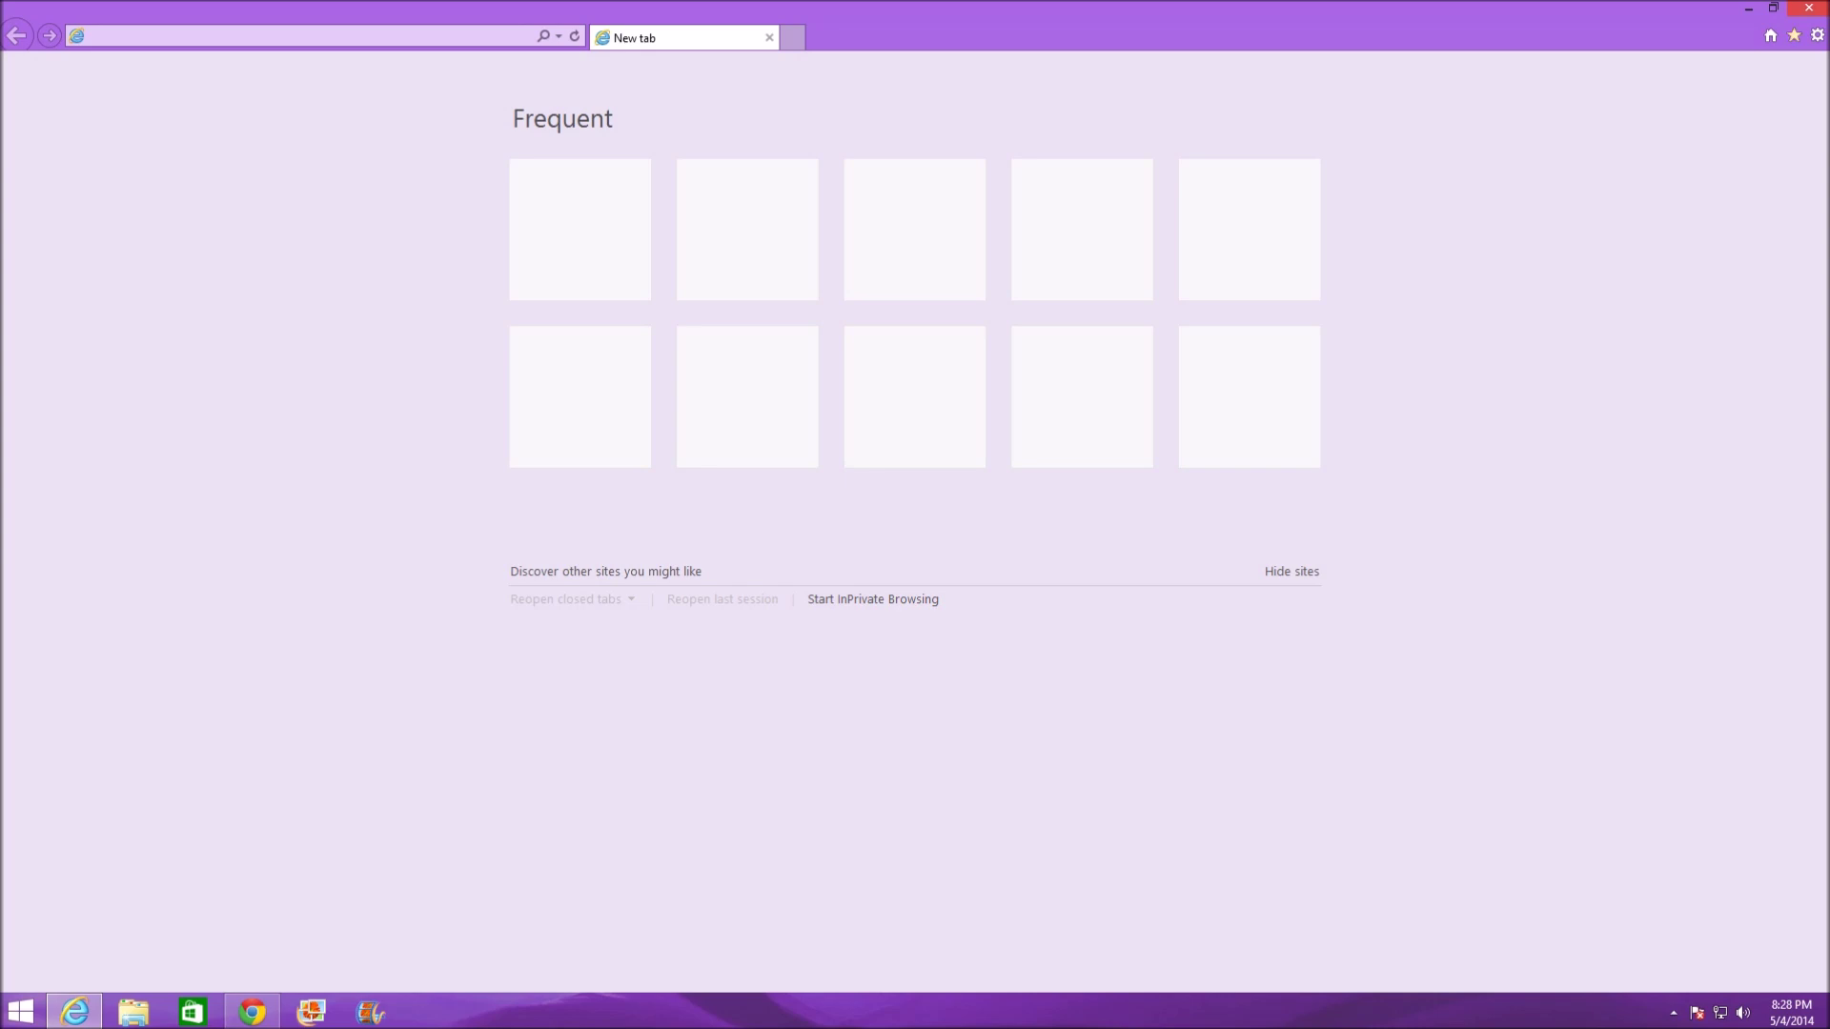
pyautogui.moveTo(1822, 36)
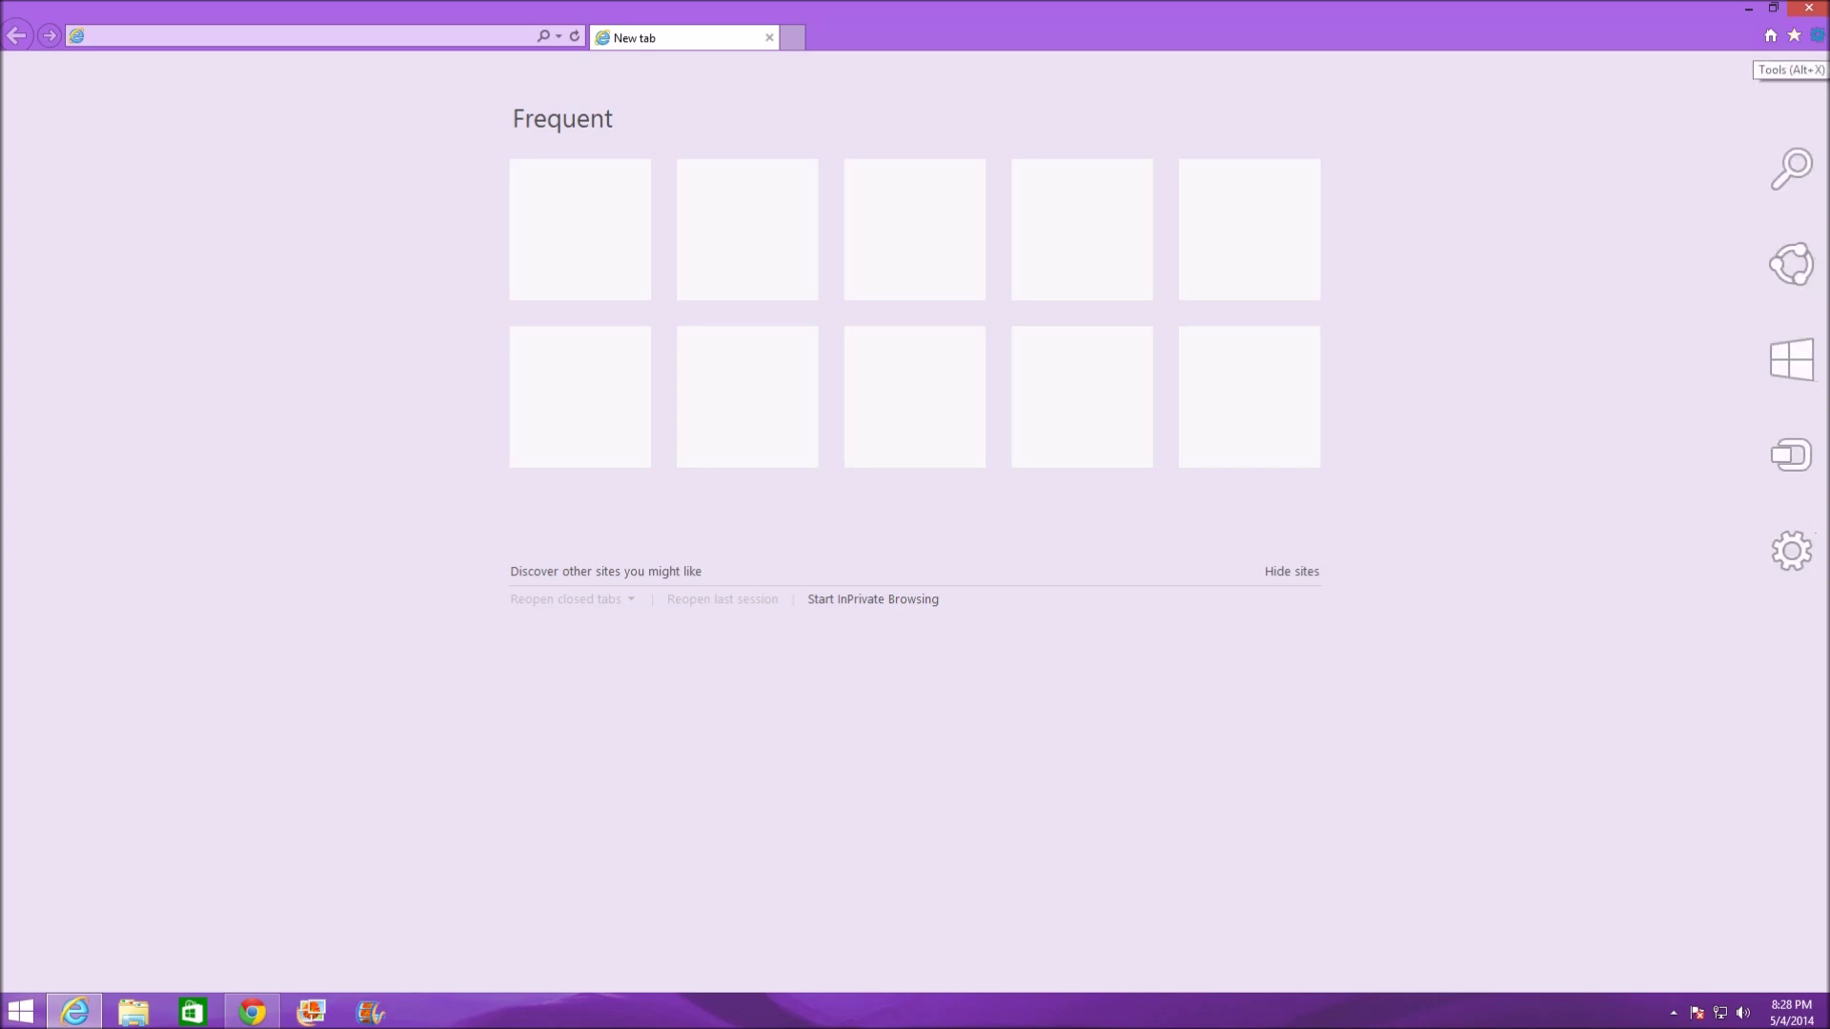
pyautogui.click(1817, 35)
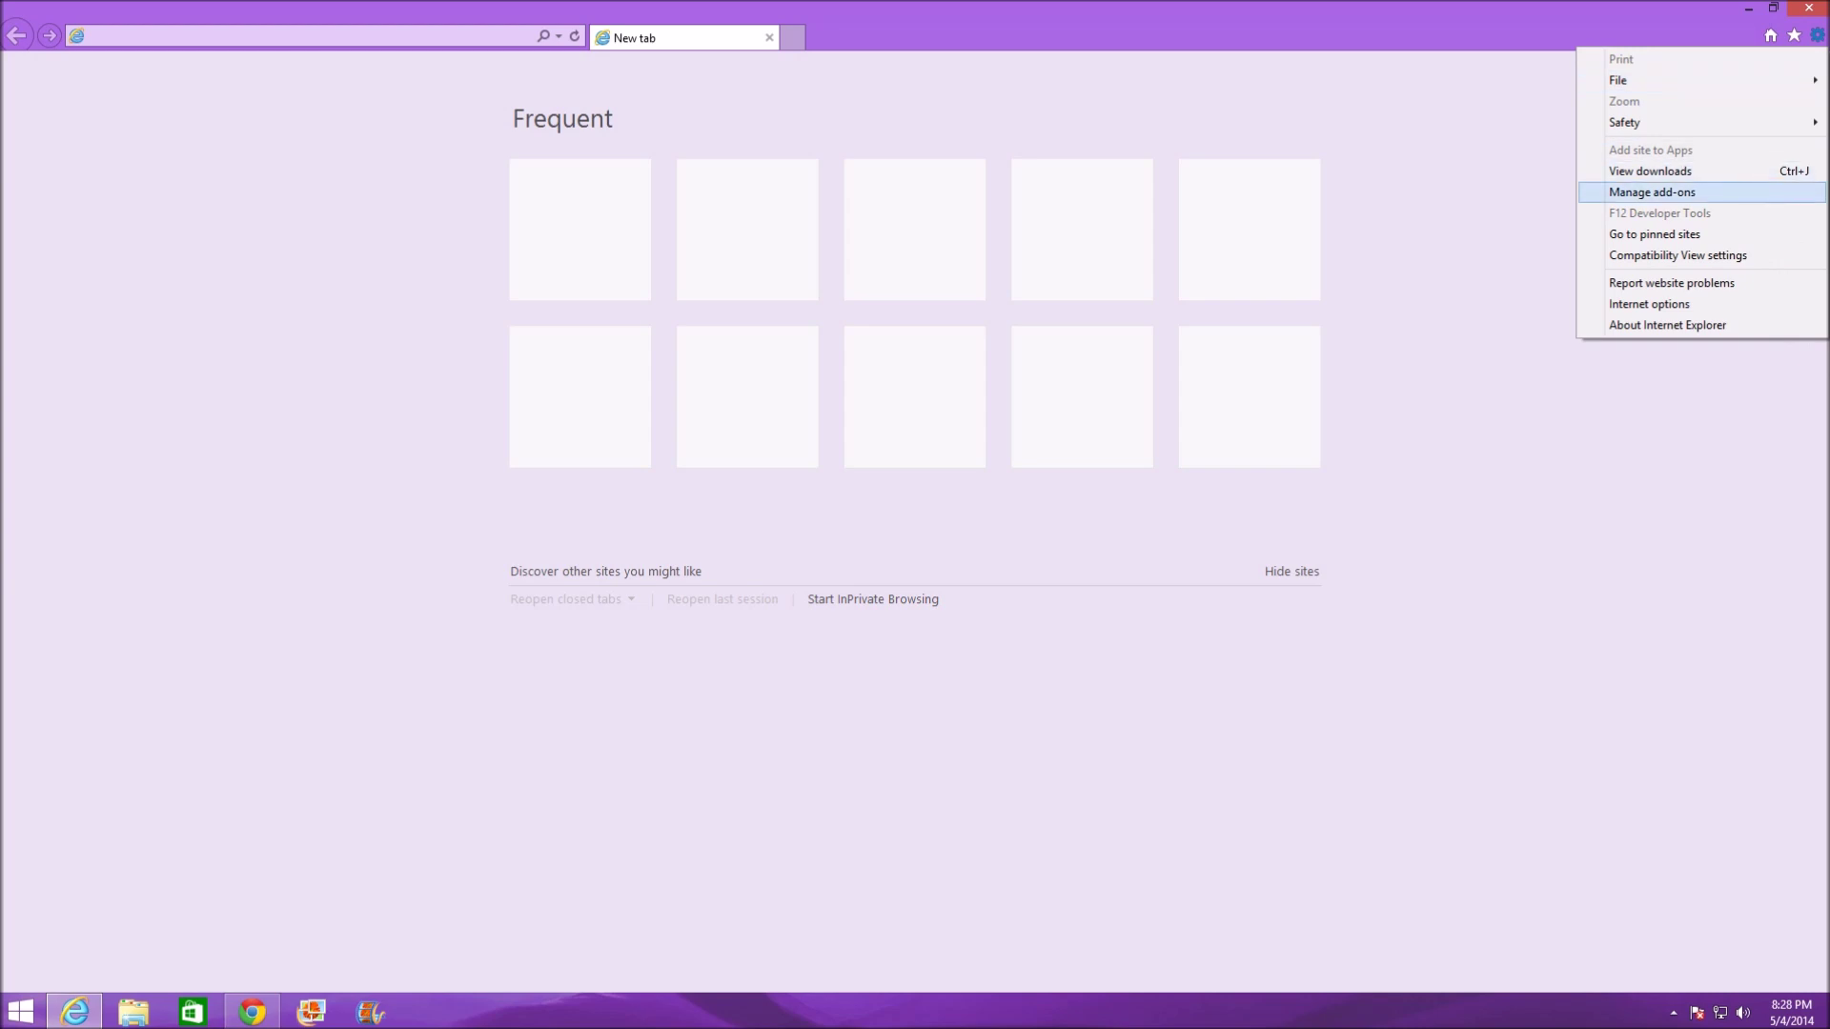
pyautogui.click(1651, 192)
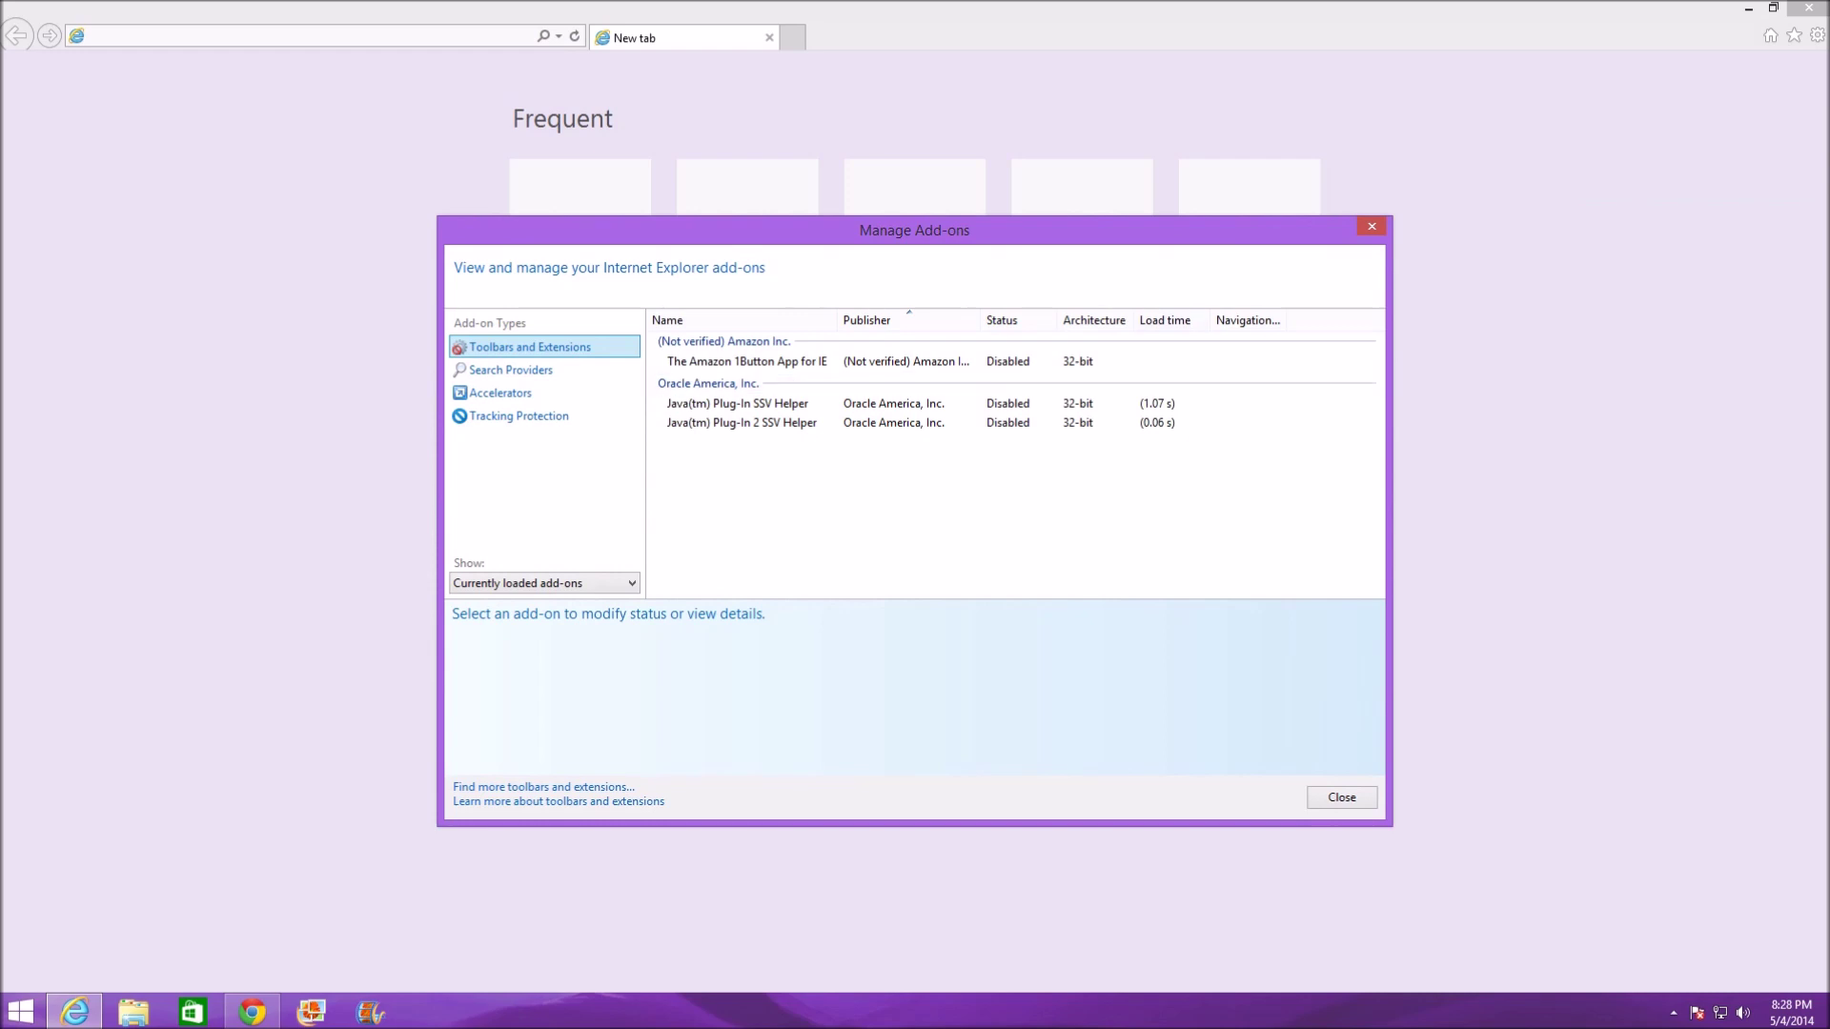
# Review the add-on filter choices and the Java(tm) Plug-In SSV Helper details, and close the add-on manager.
pyautogui.click(544, 582)
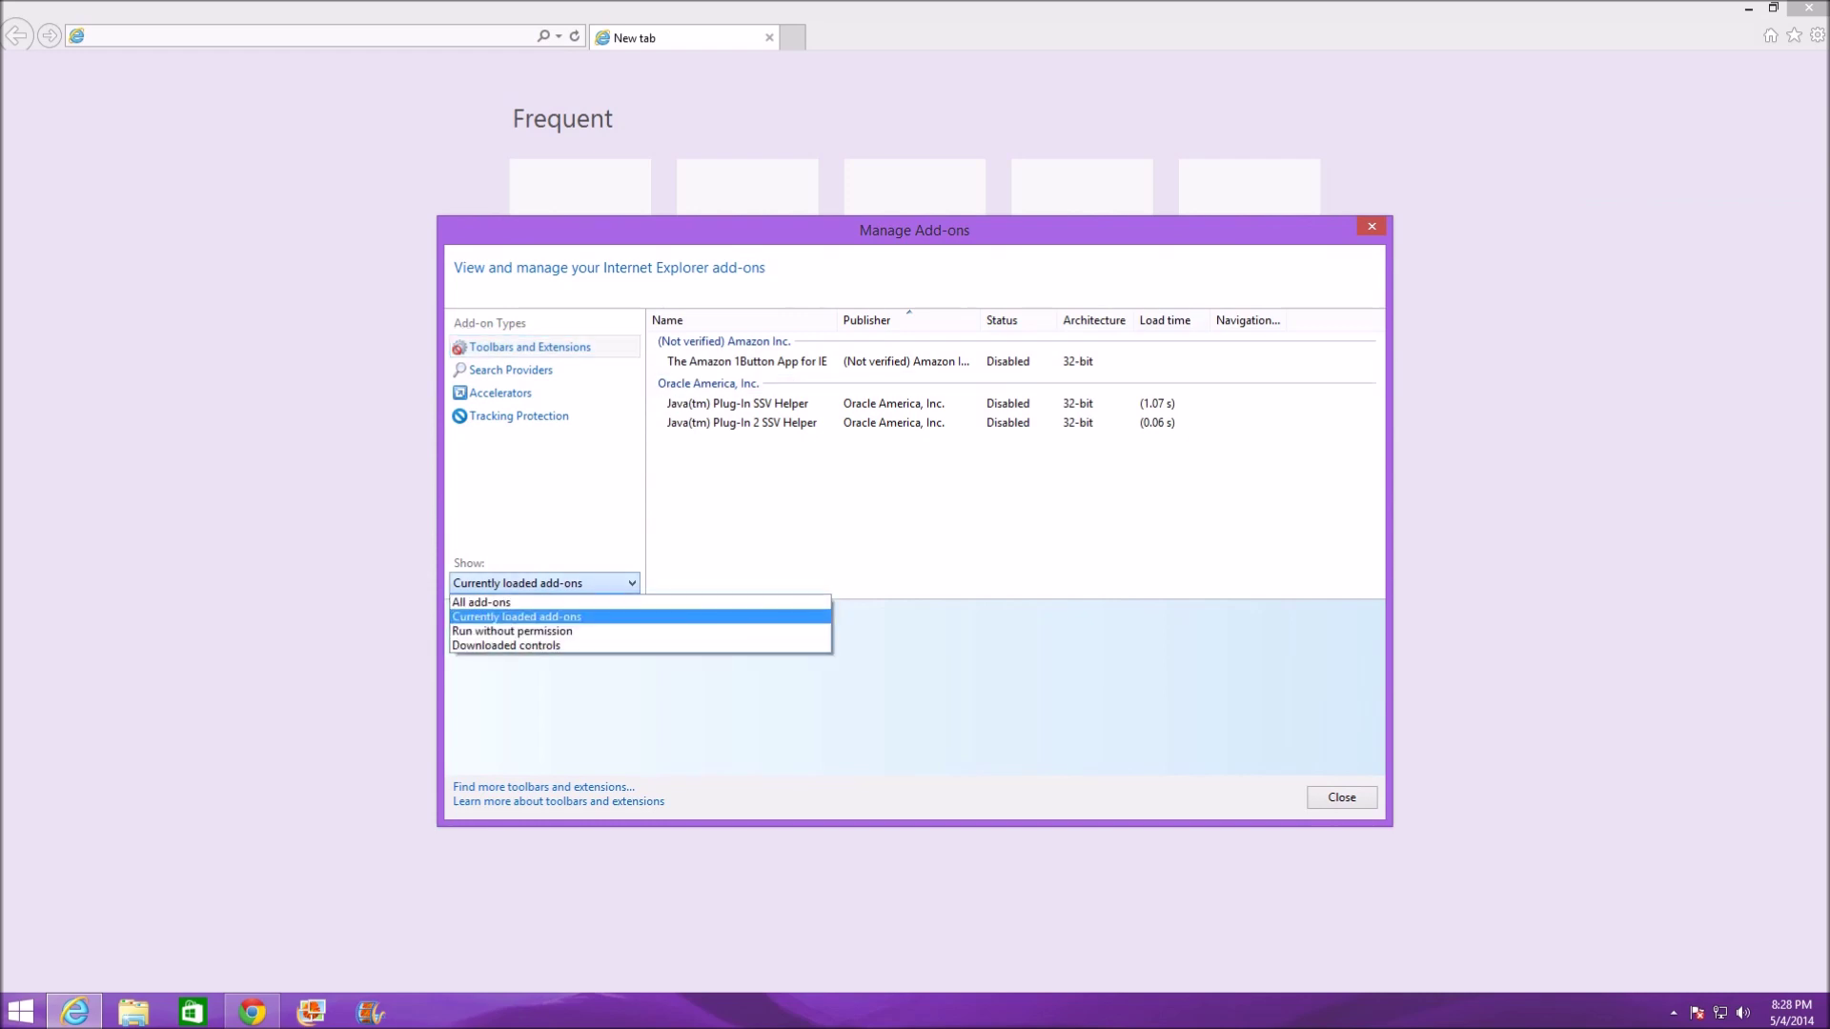
pyautogui.click(543, 582)
pyautogui.click(543, 583)
pyautogui.press('F4')
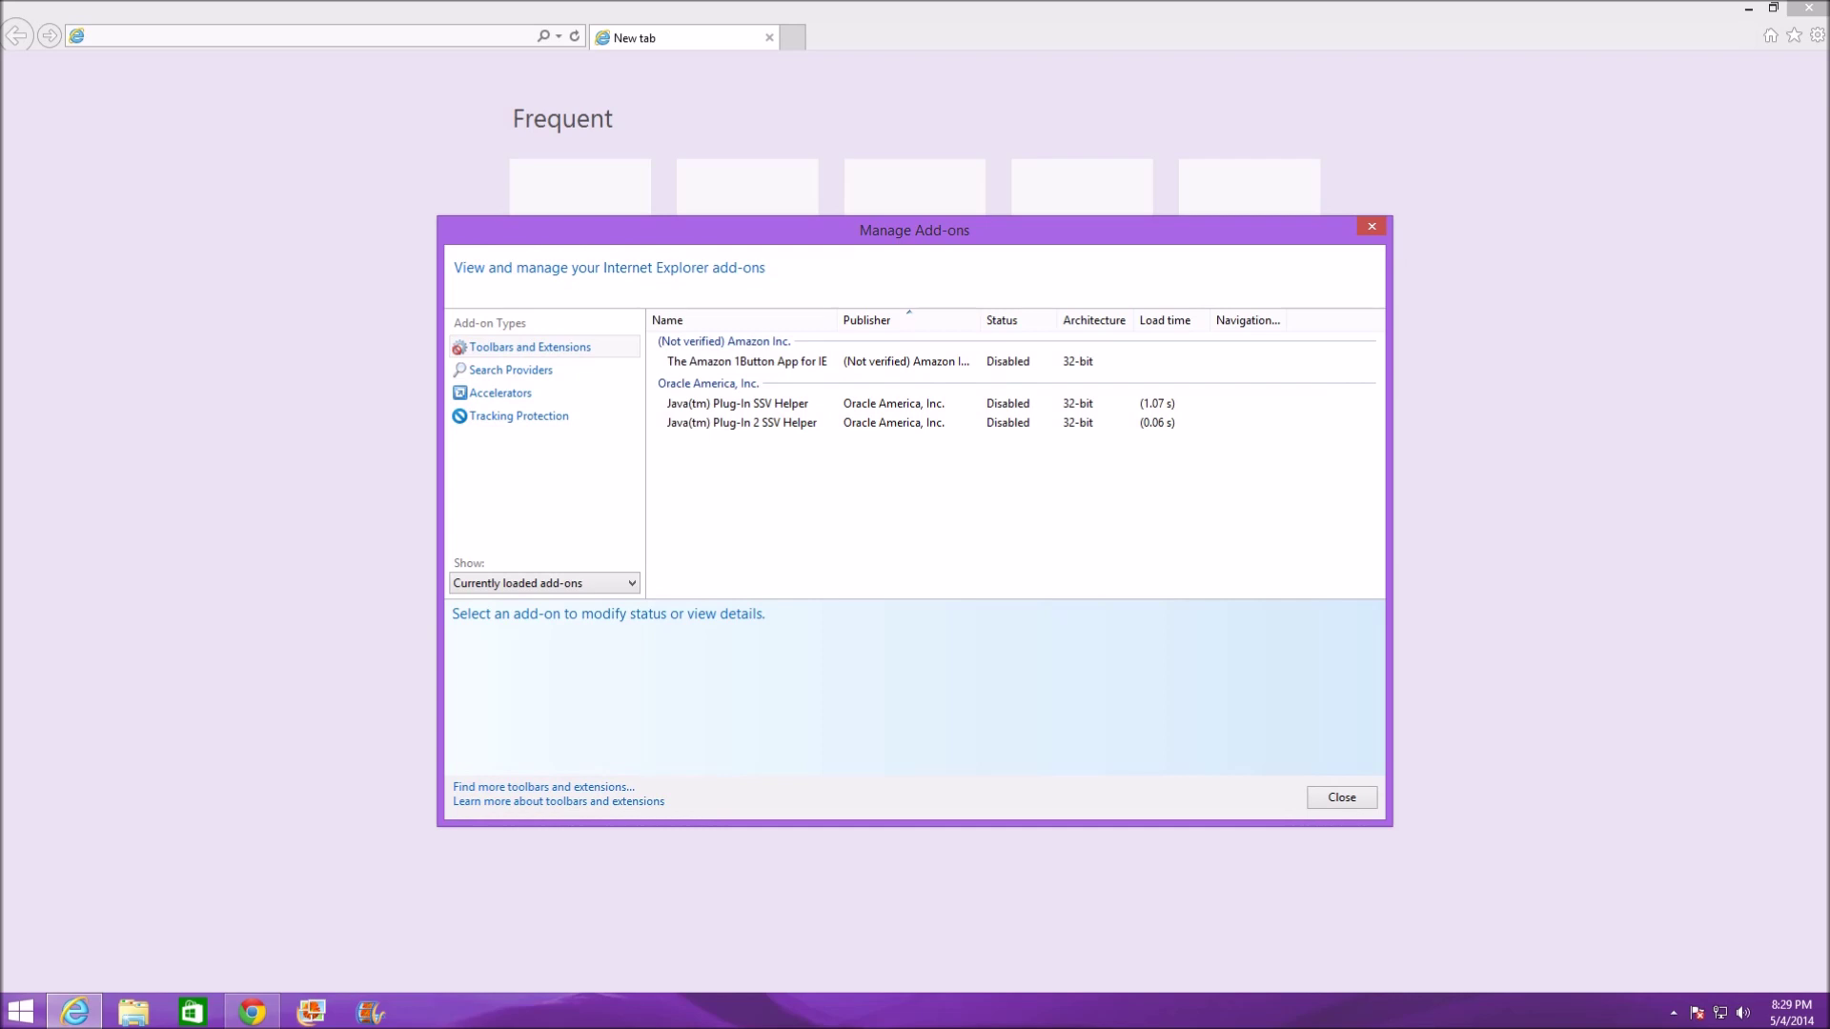
pyautogui.click(737, 403)
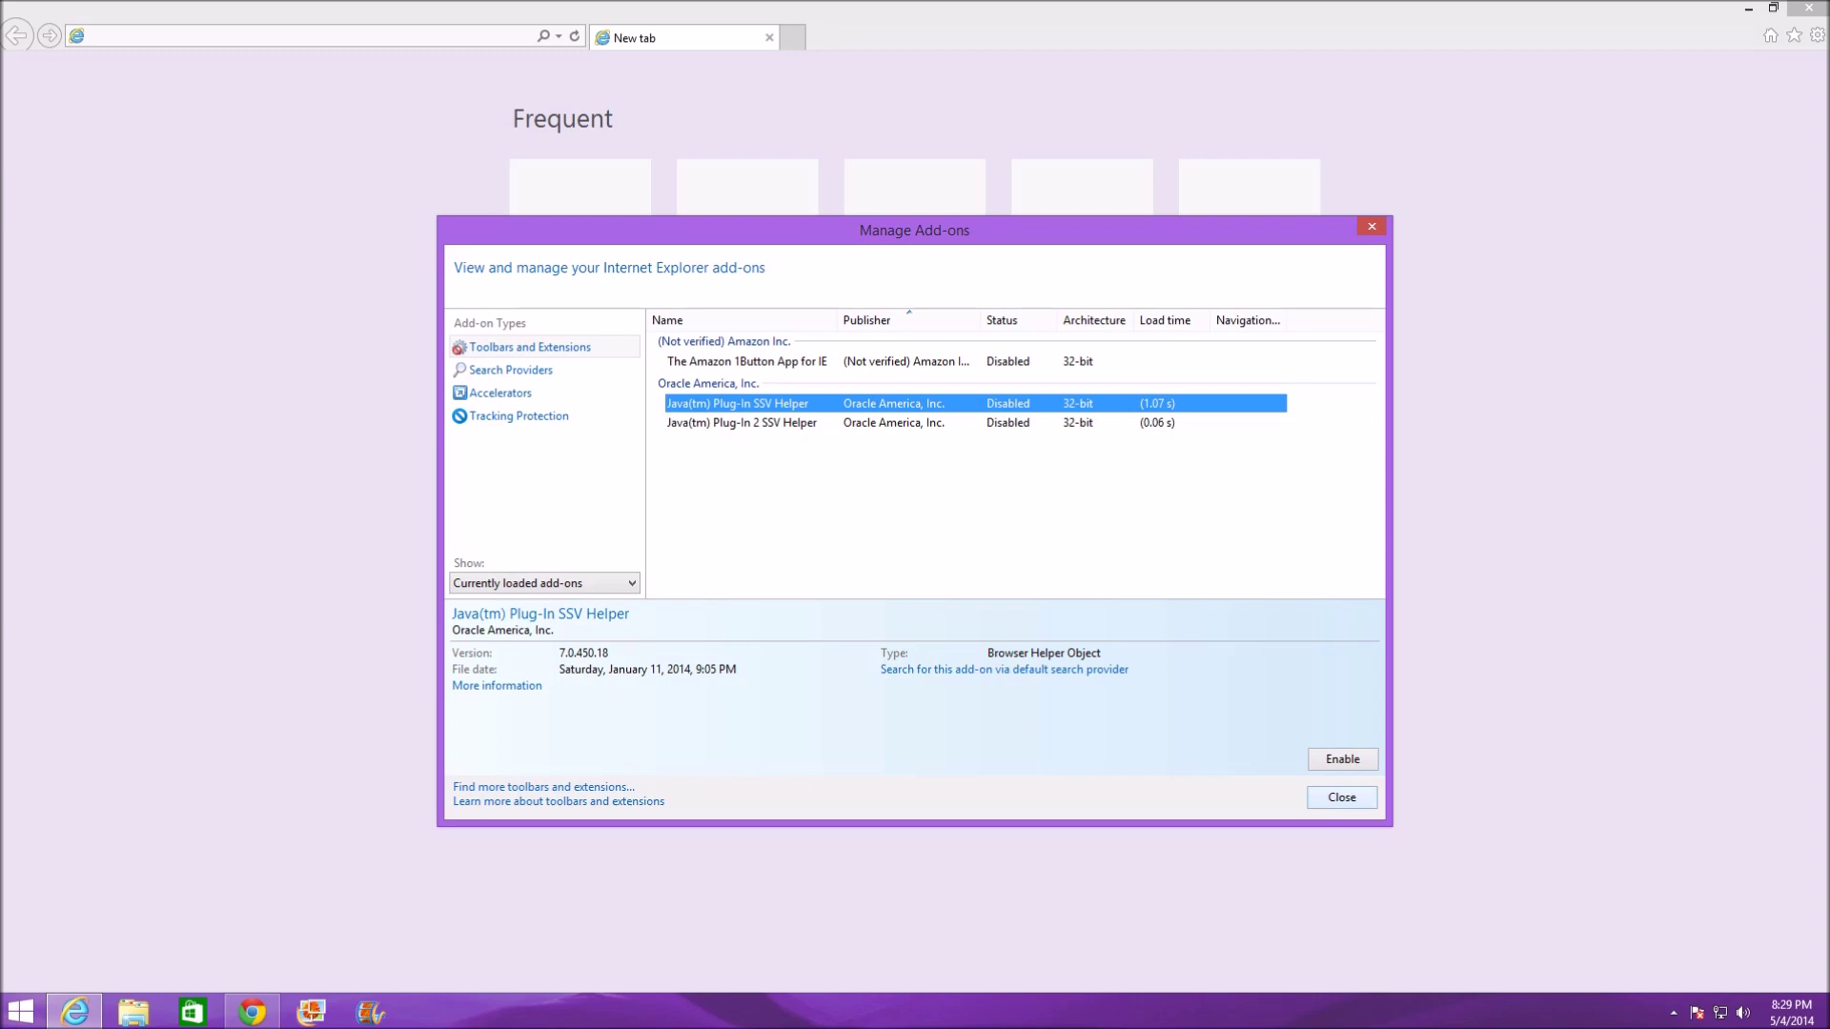
pyautogui.click(1340, 796)
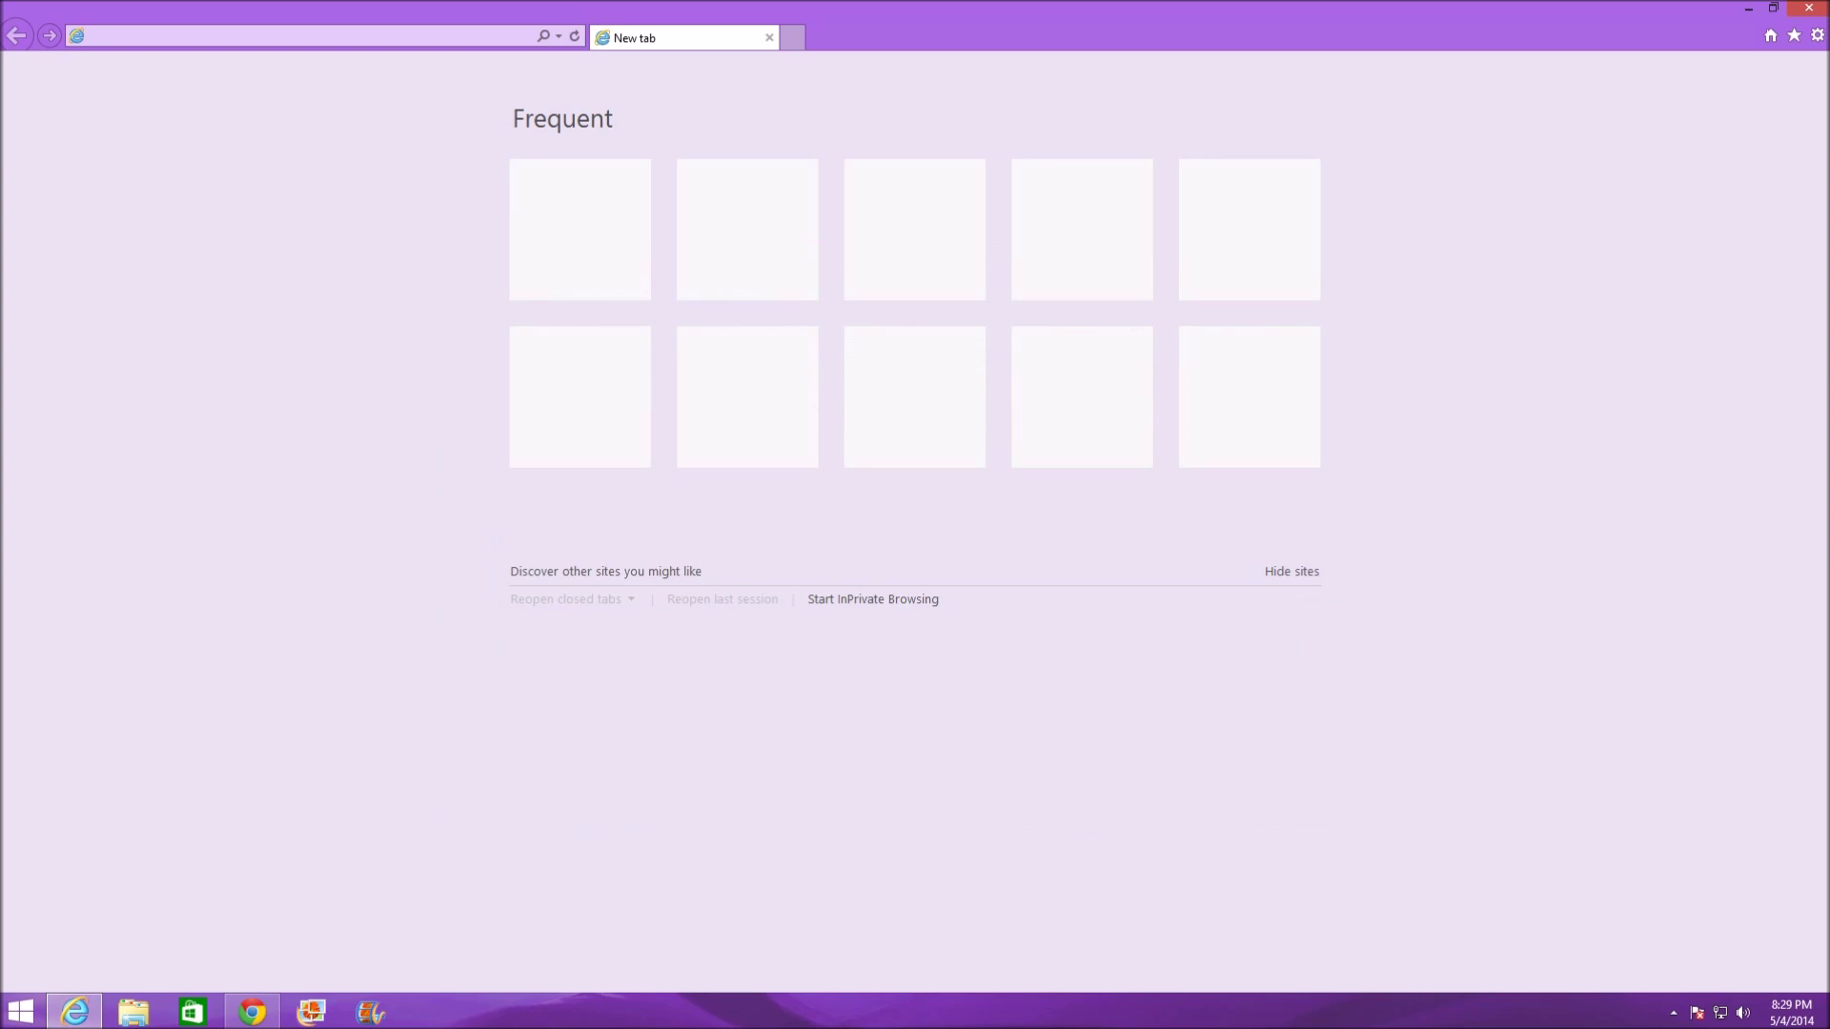
# Launch the Registry Editor by running regedit and expand the HKEY_CURRENT_USER key.
pyautogui.press('super+r')
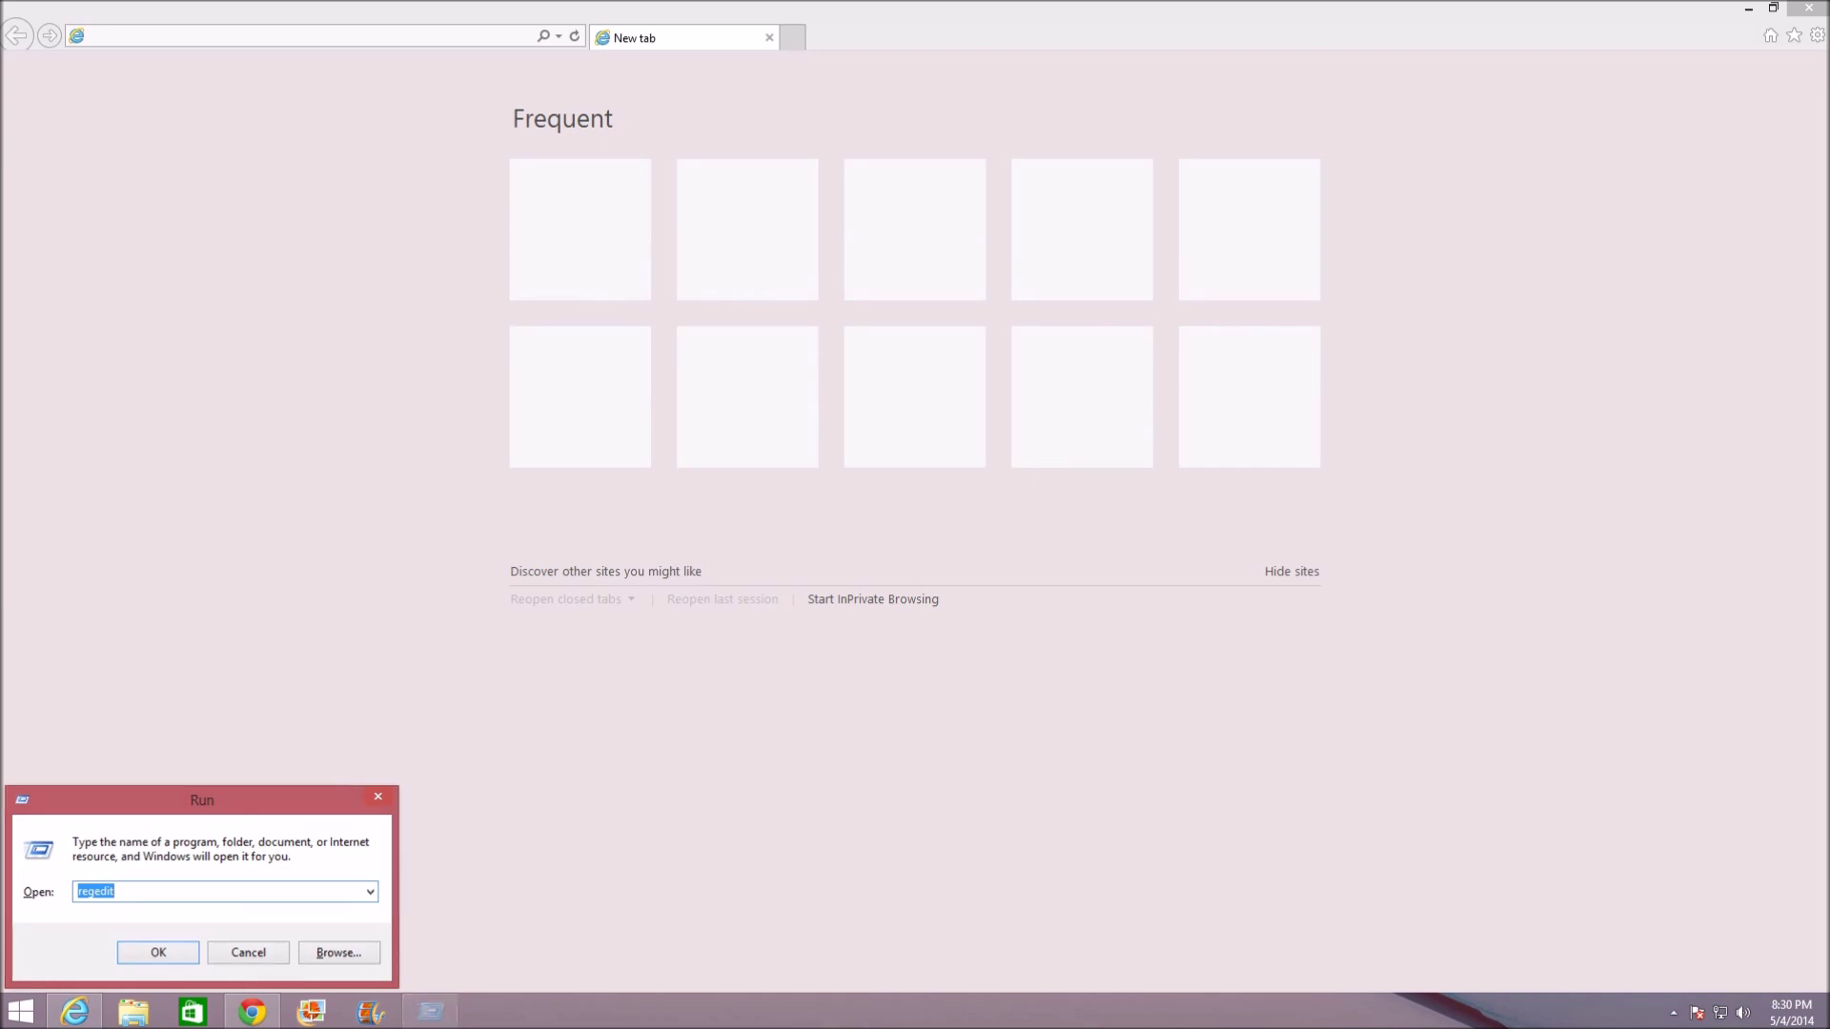
pyautogui.press('Return')
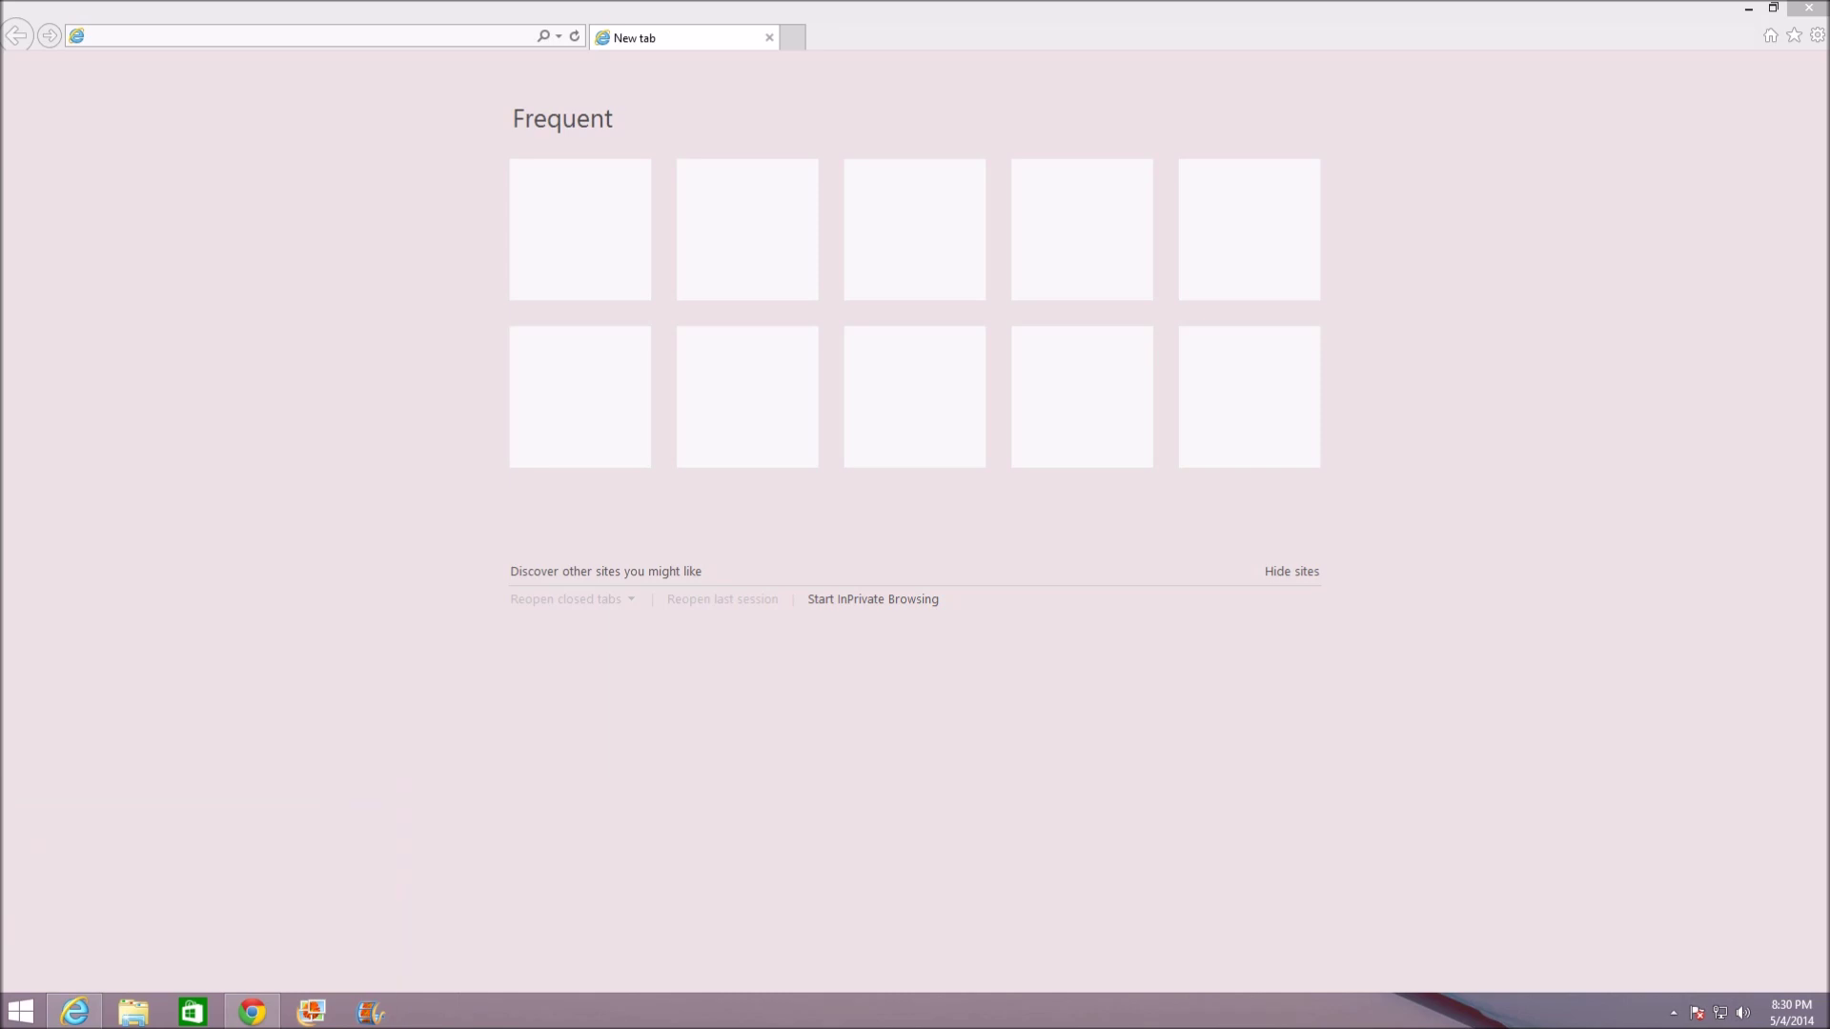
pyautogui.moveTo(538, 643); pyautogui.dragTo(538, 276)
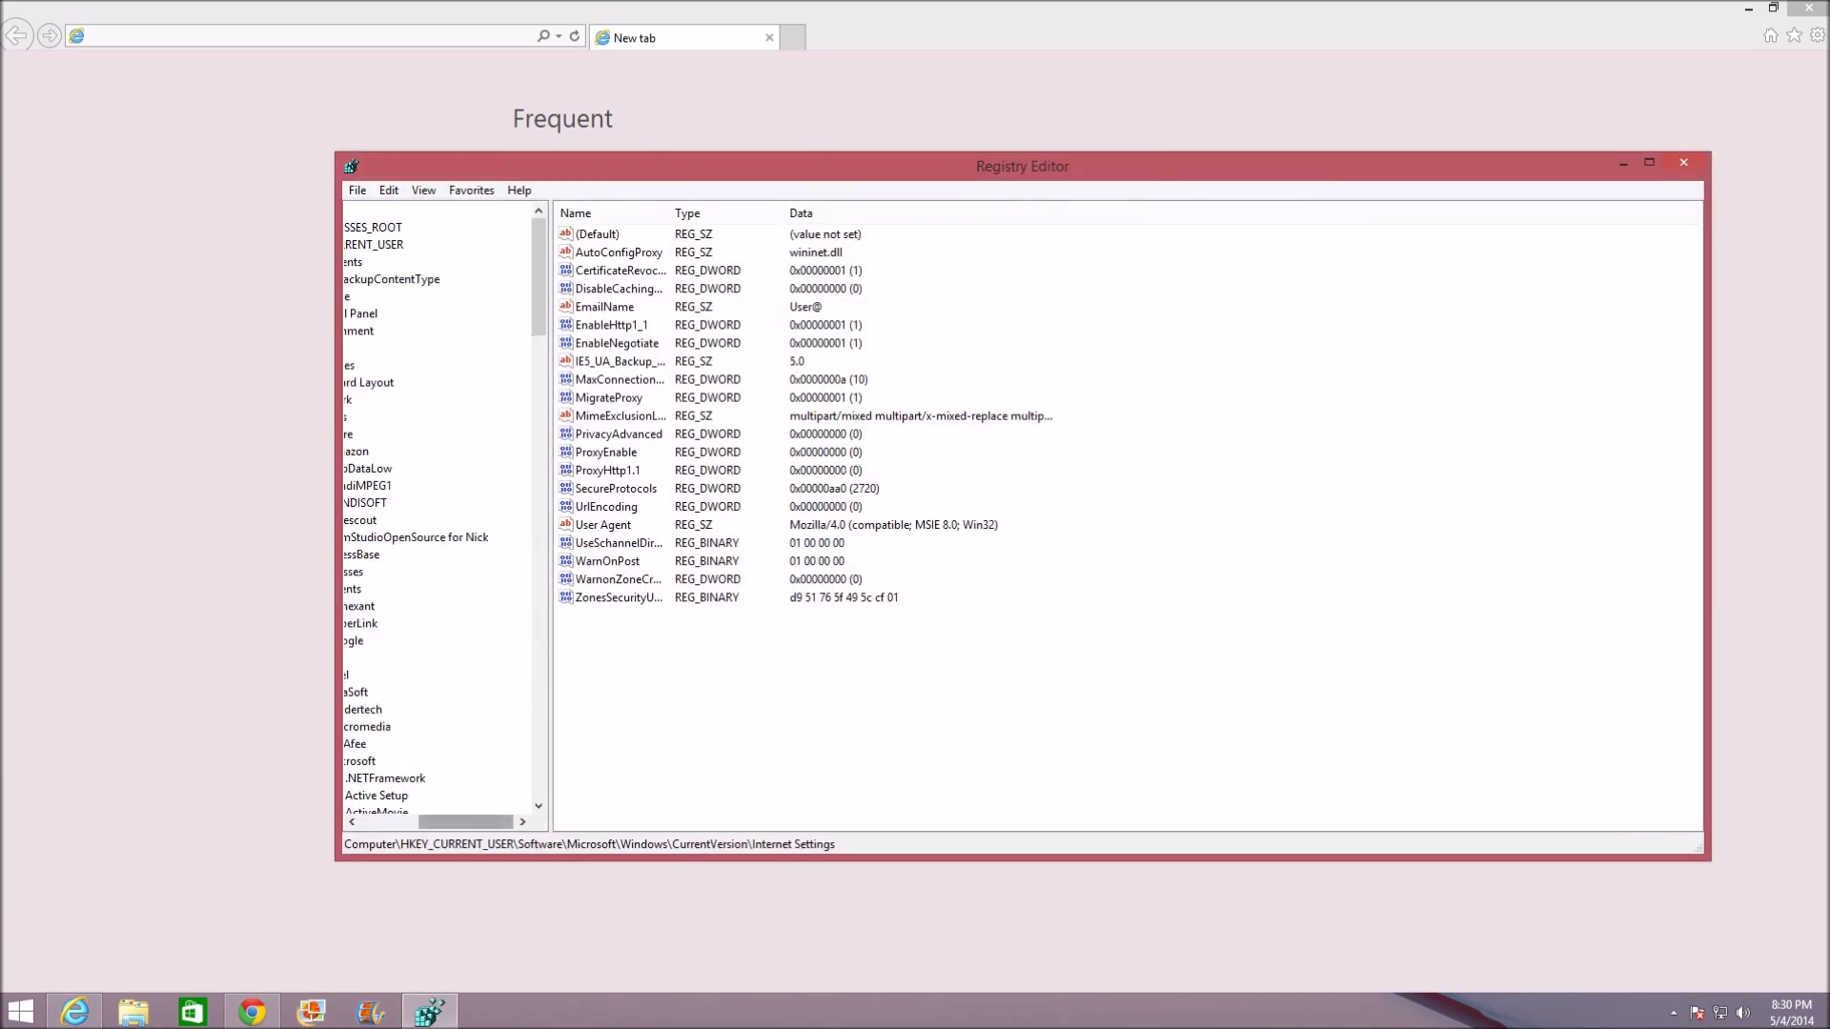
pyautogui.moveTo(465, 822); pyautogui.dragTo(408, 821)
pyautogui.click(374, 245)
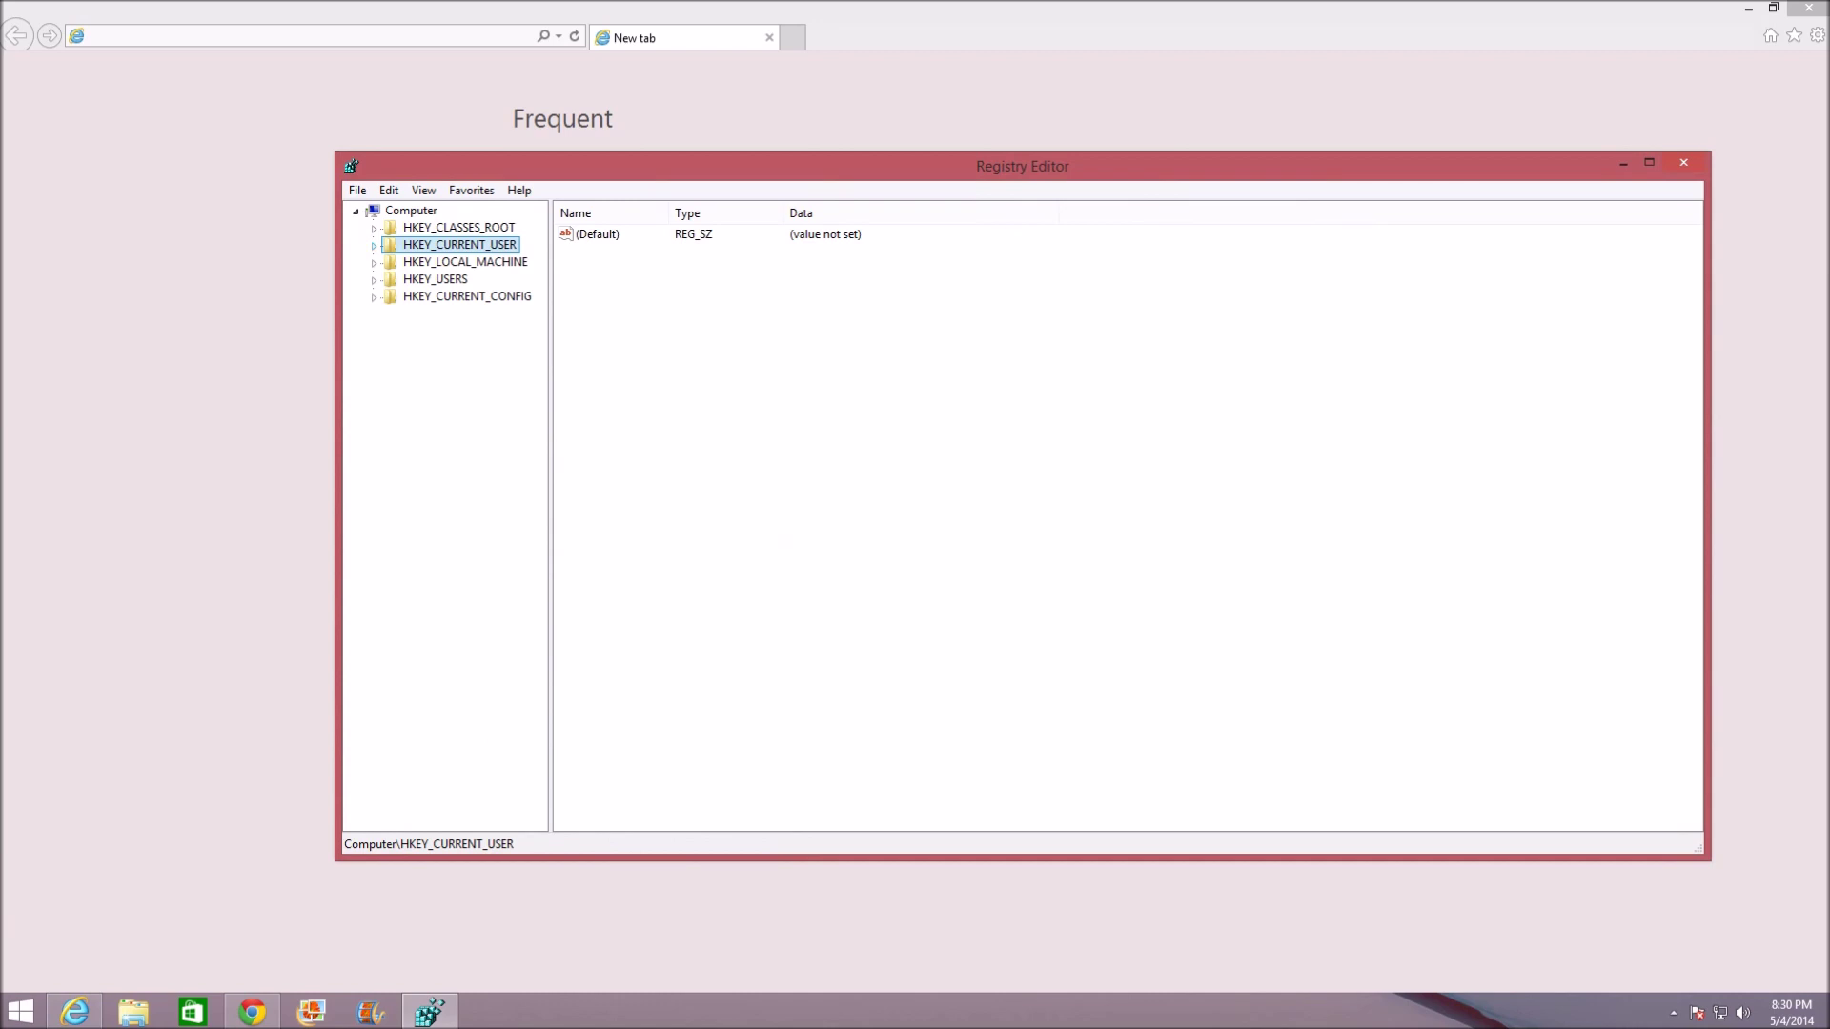
pyautogui.click(374, 245)
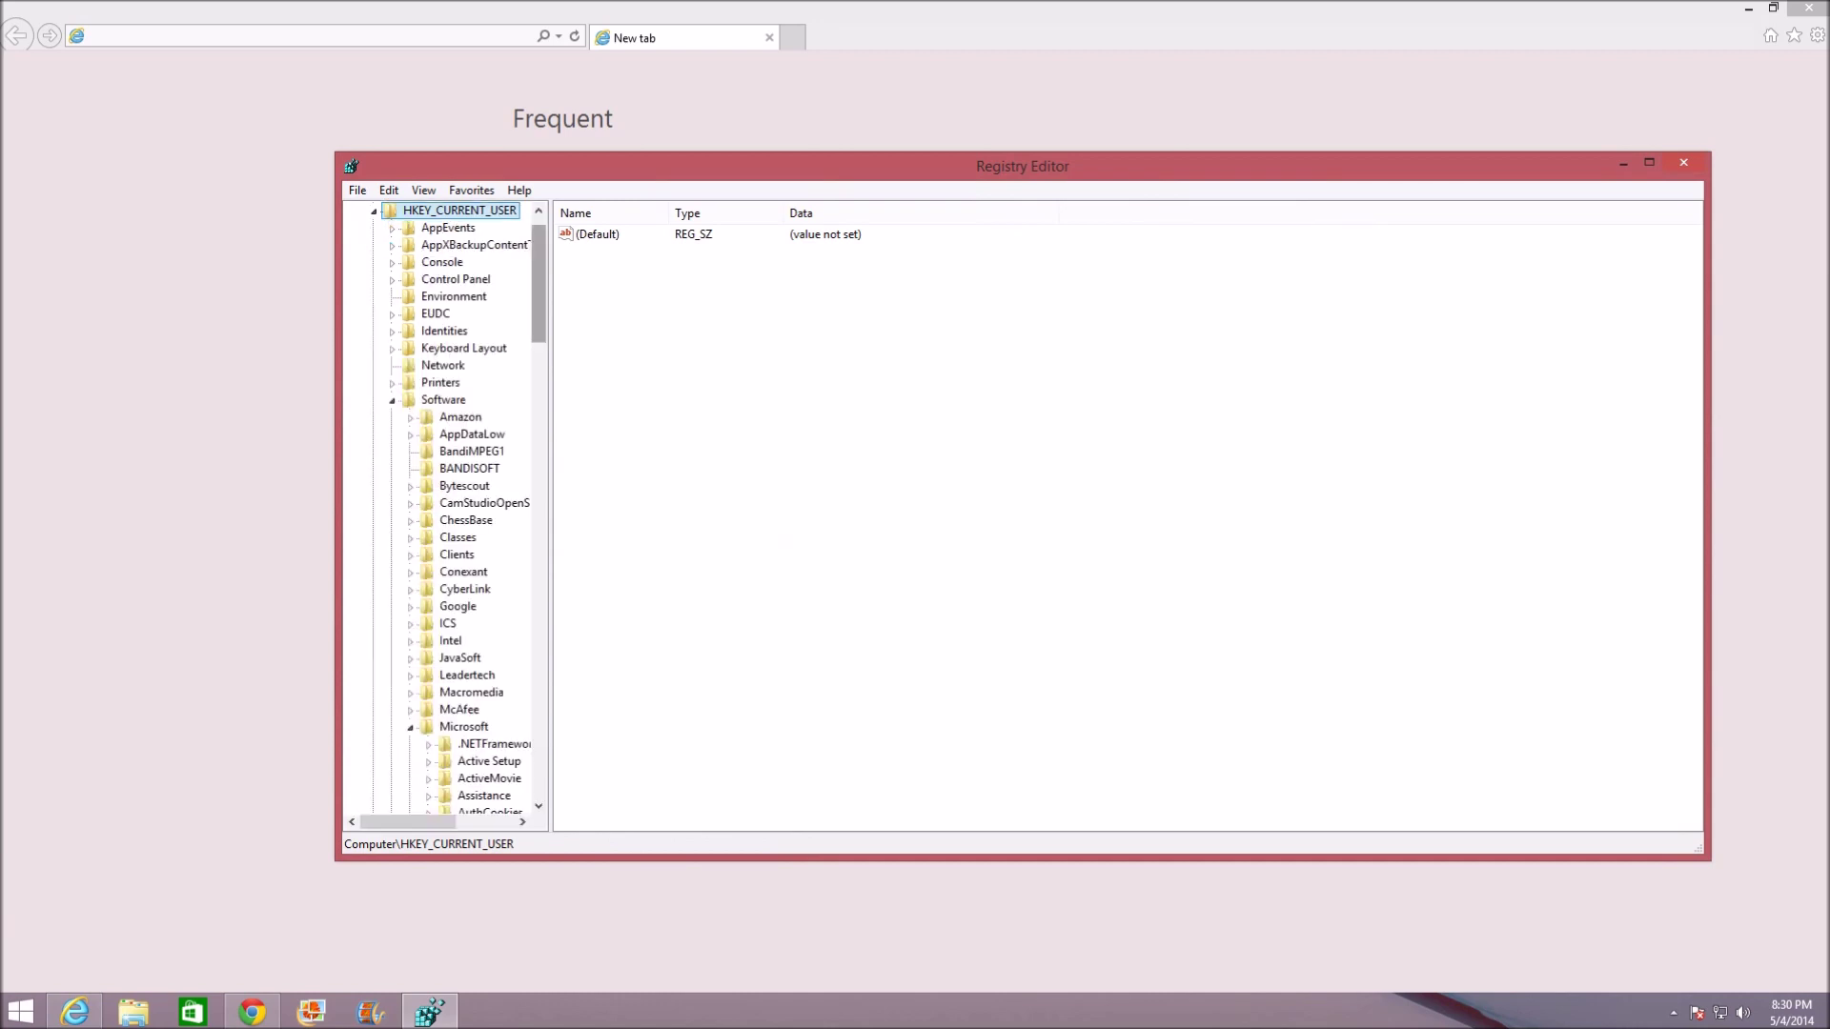
# Expand the Software key under HKEY_CURRENT_USER and its Microsoft subkey.
pyautogui.click(392, 400)
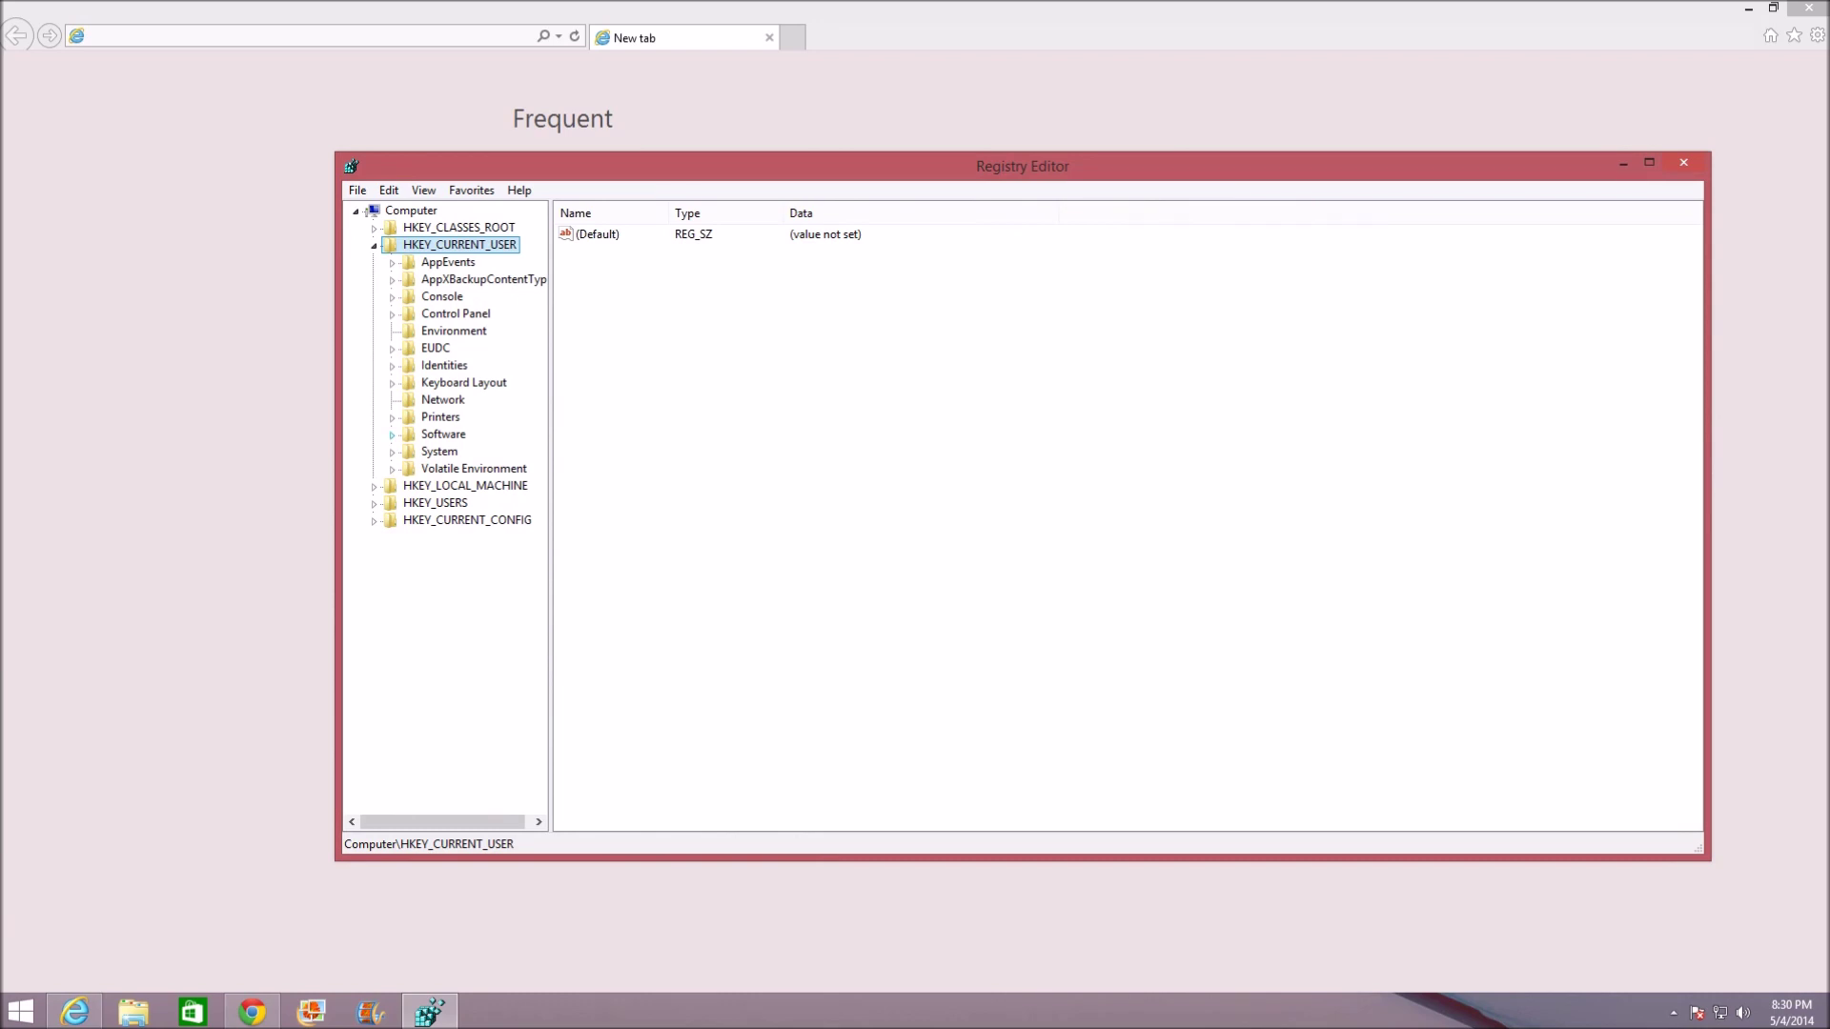
pyautogui.click(392, 433)
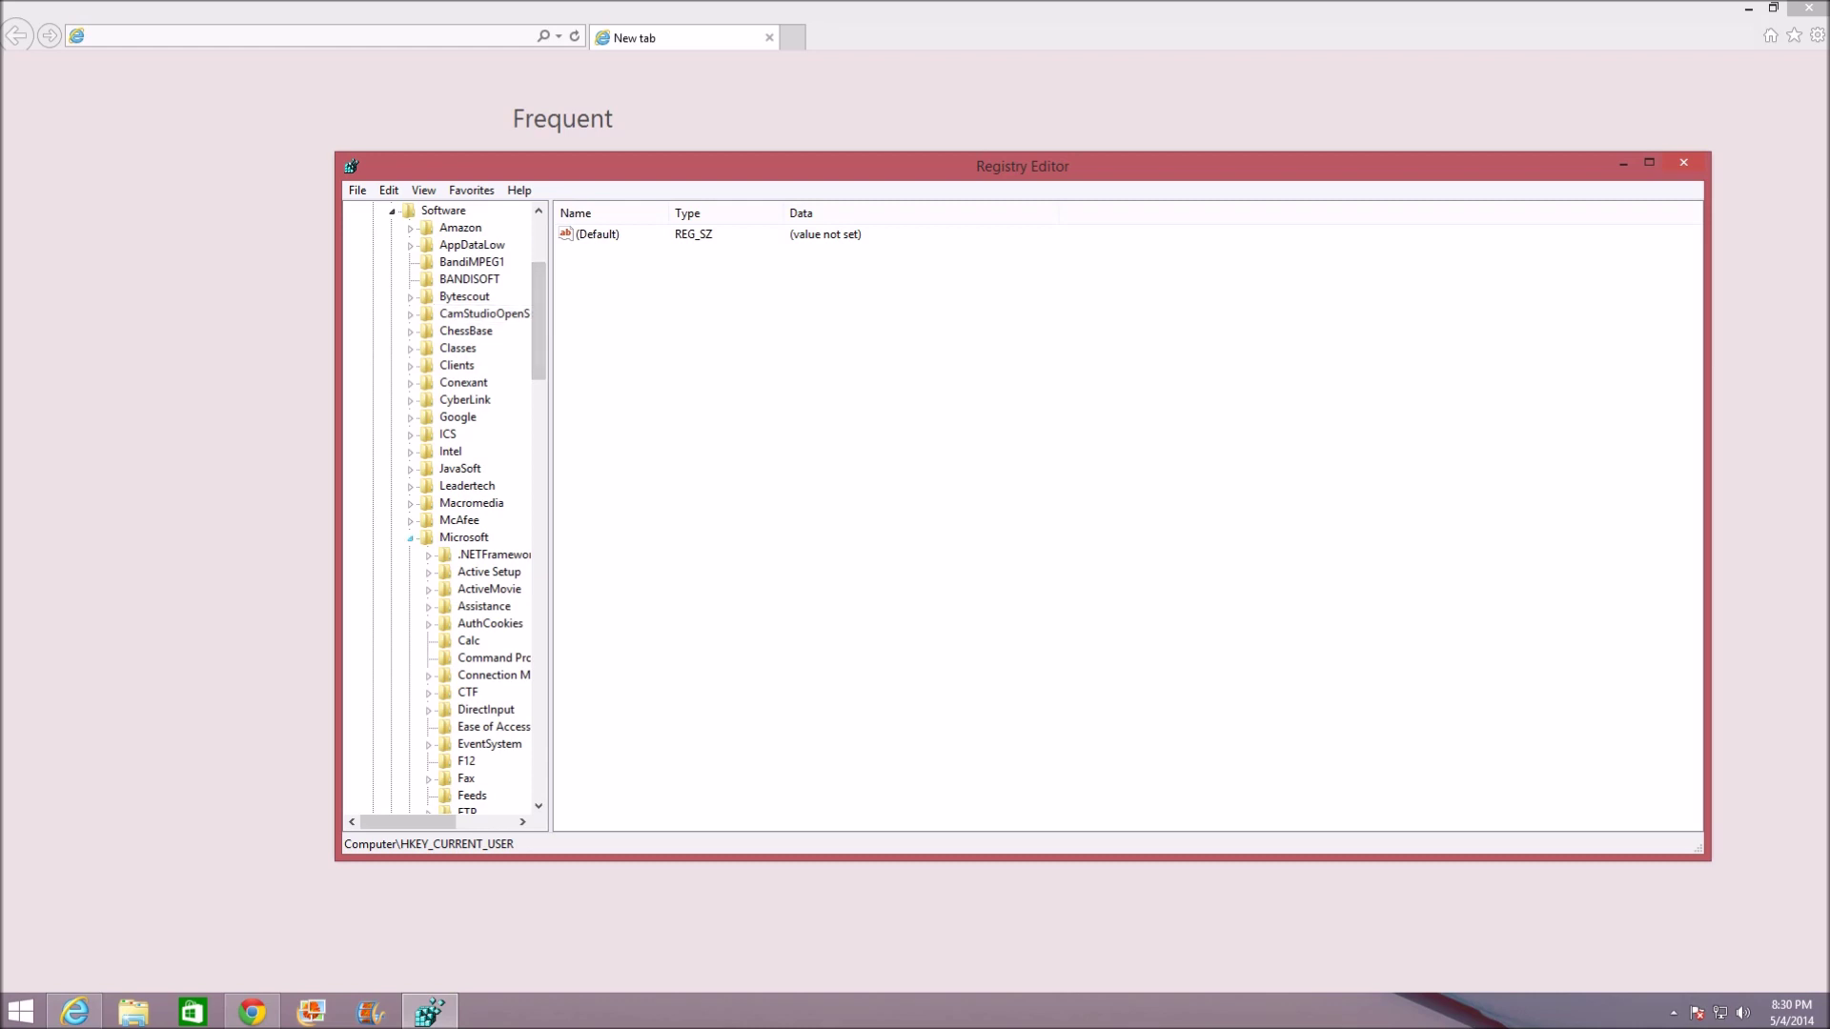
pyautogui.click(410, 538)
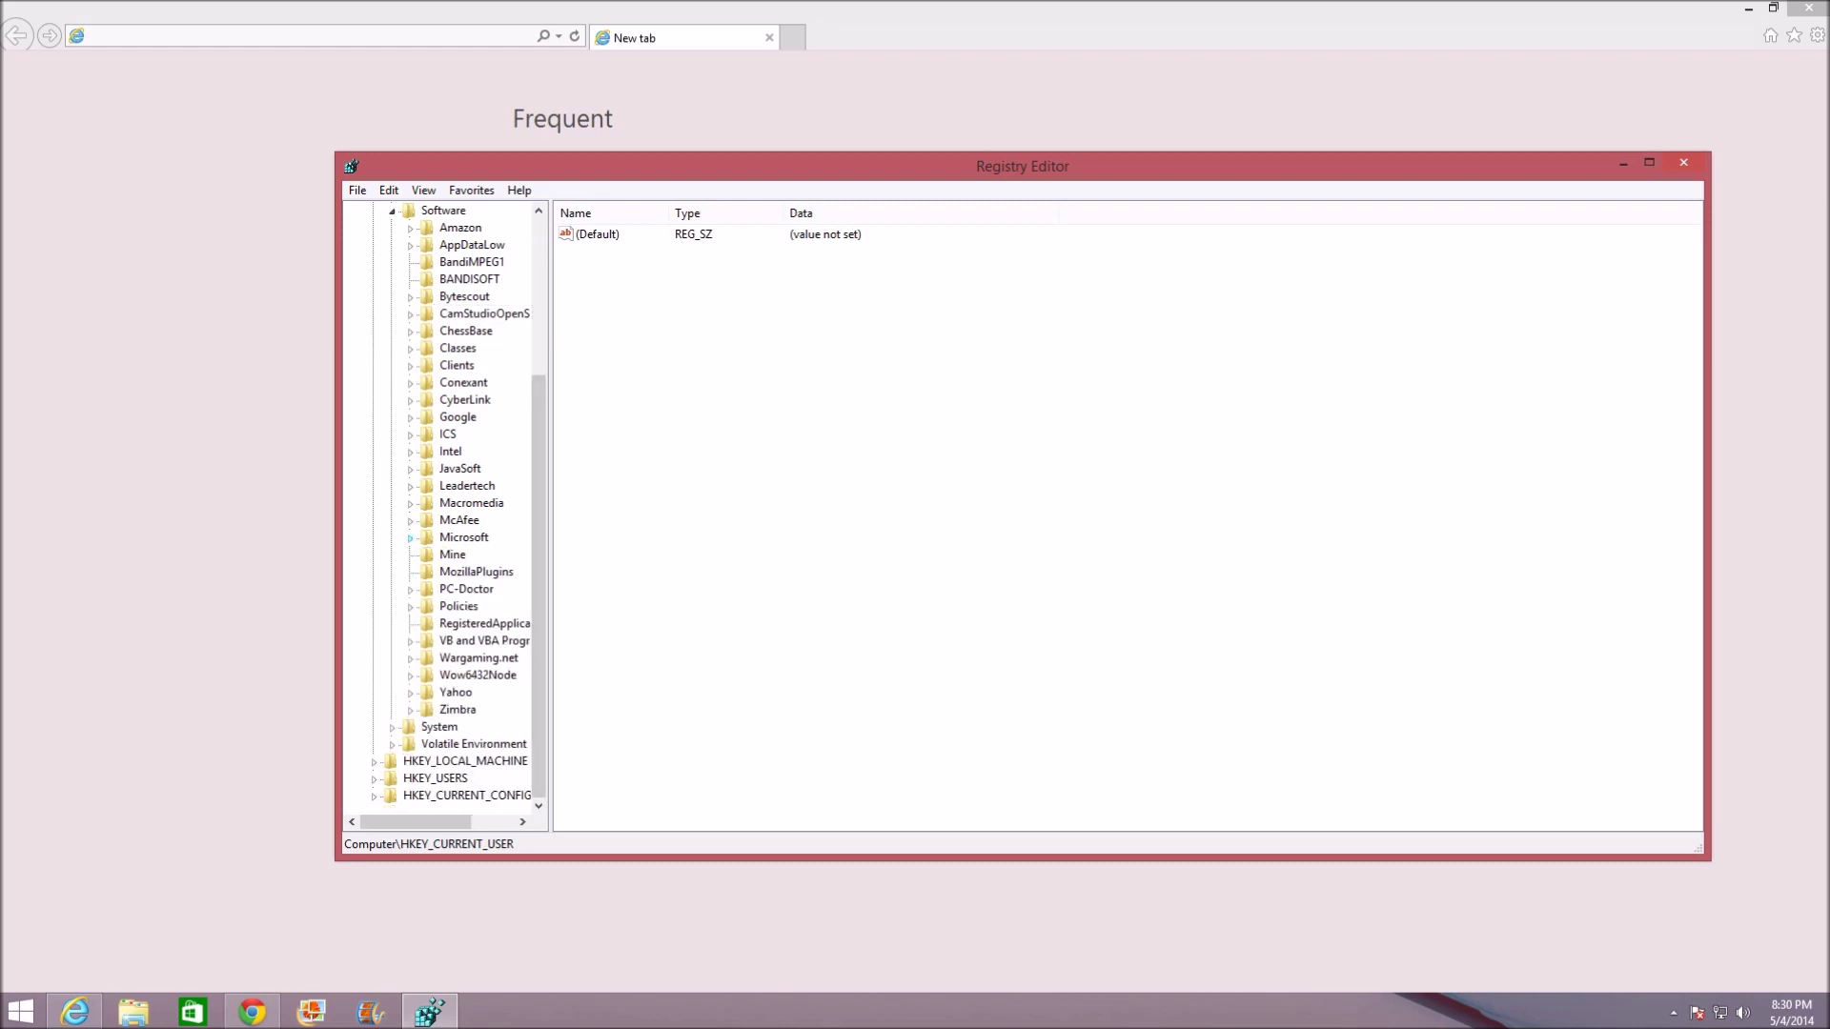
pyautogui.click(410, 538)
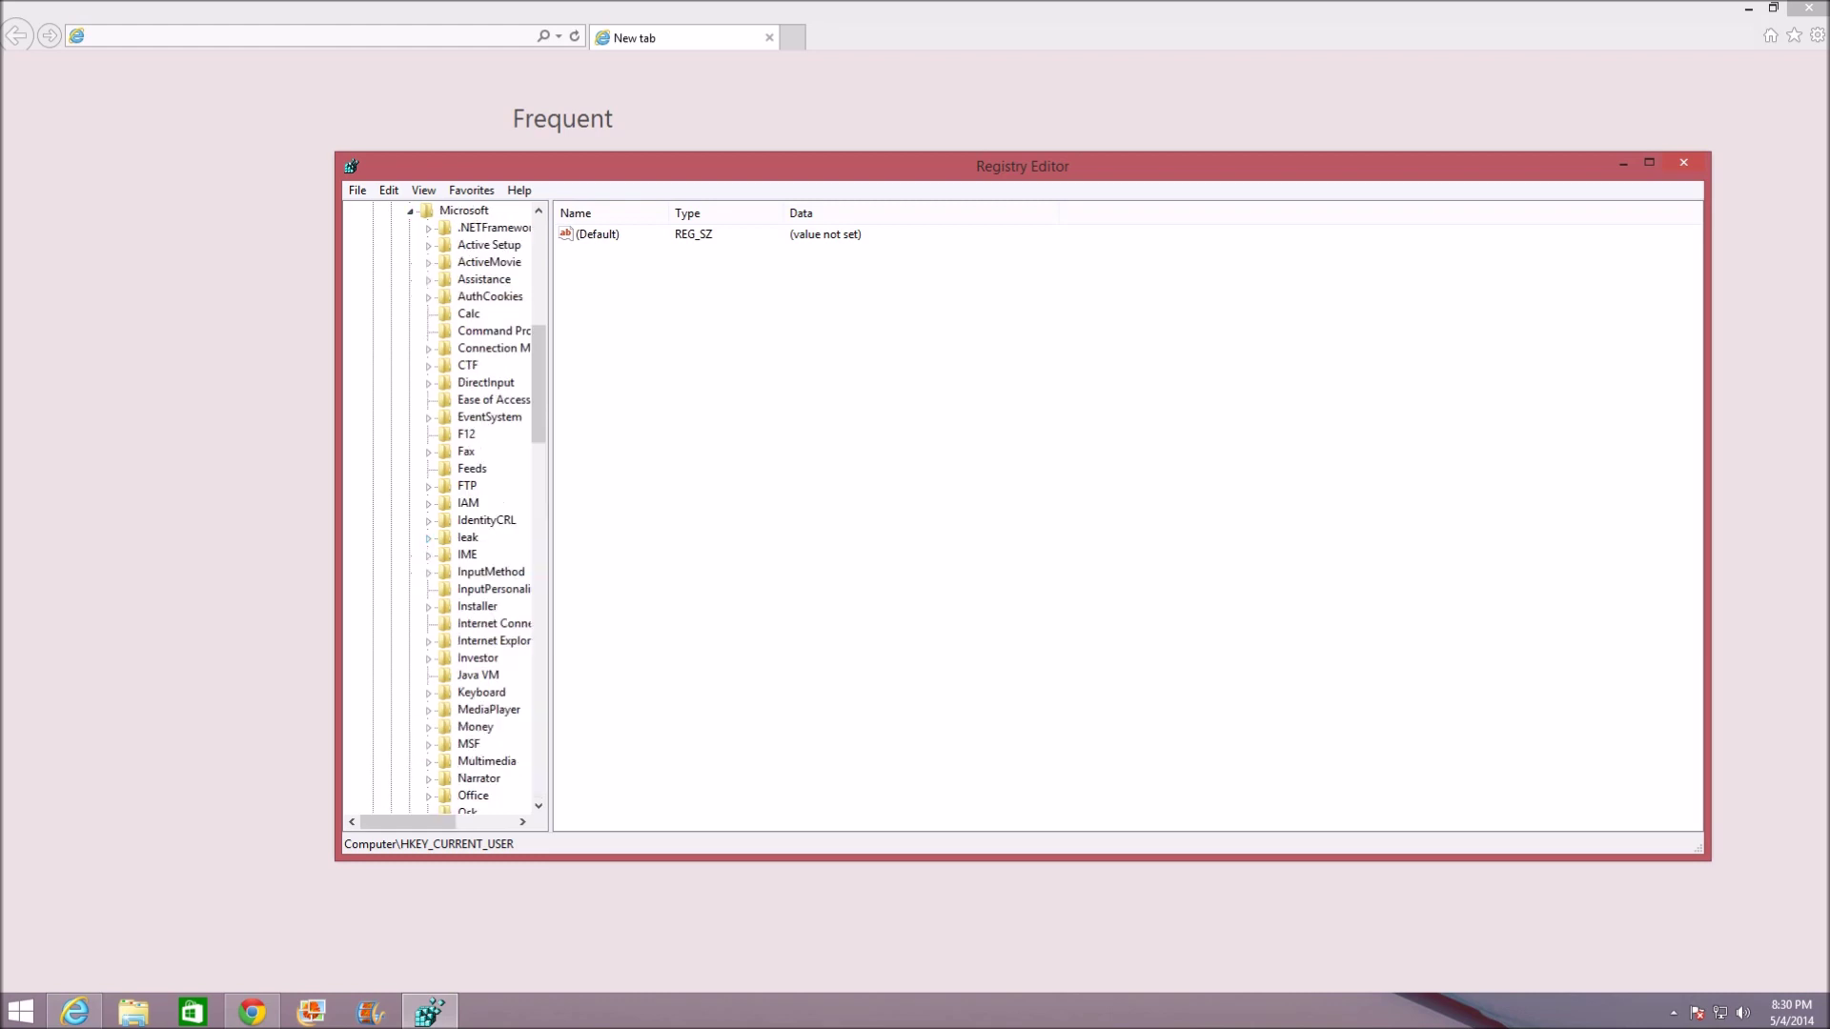
# Expand Windows\CurrentVersion under the Microsoft key and select its Internet Settings key.
pyautogui.moveTo(539, 384); pyautogui.dragTo(538, 511)
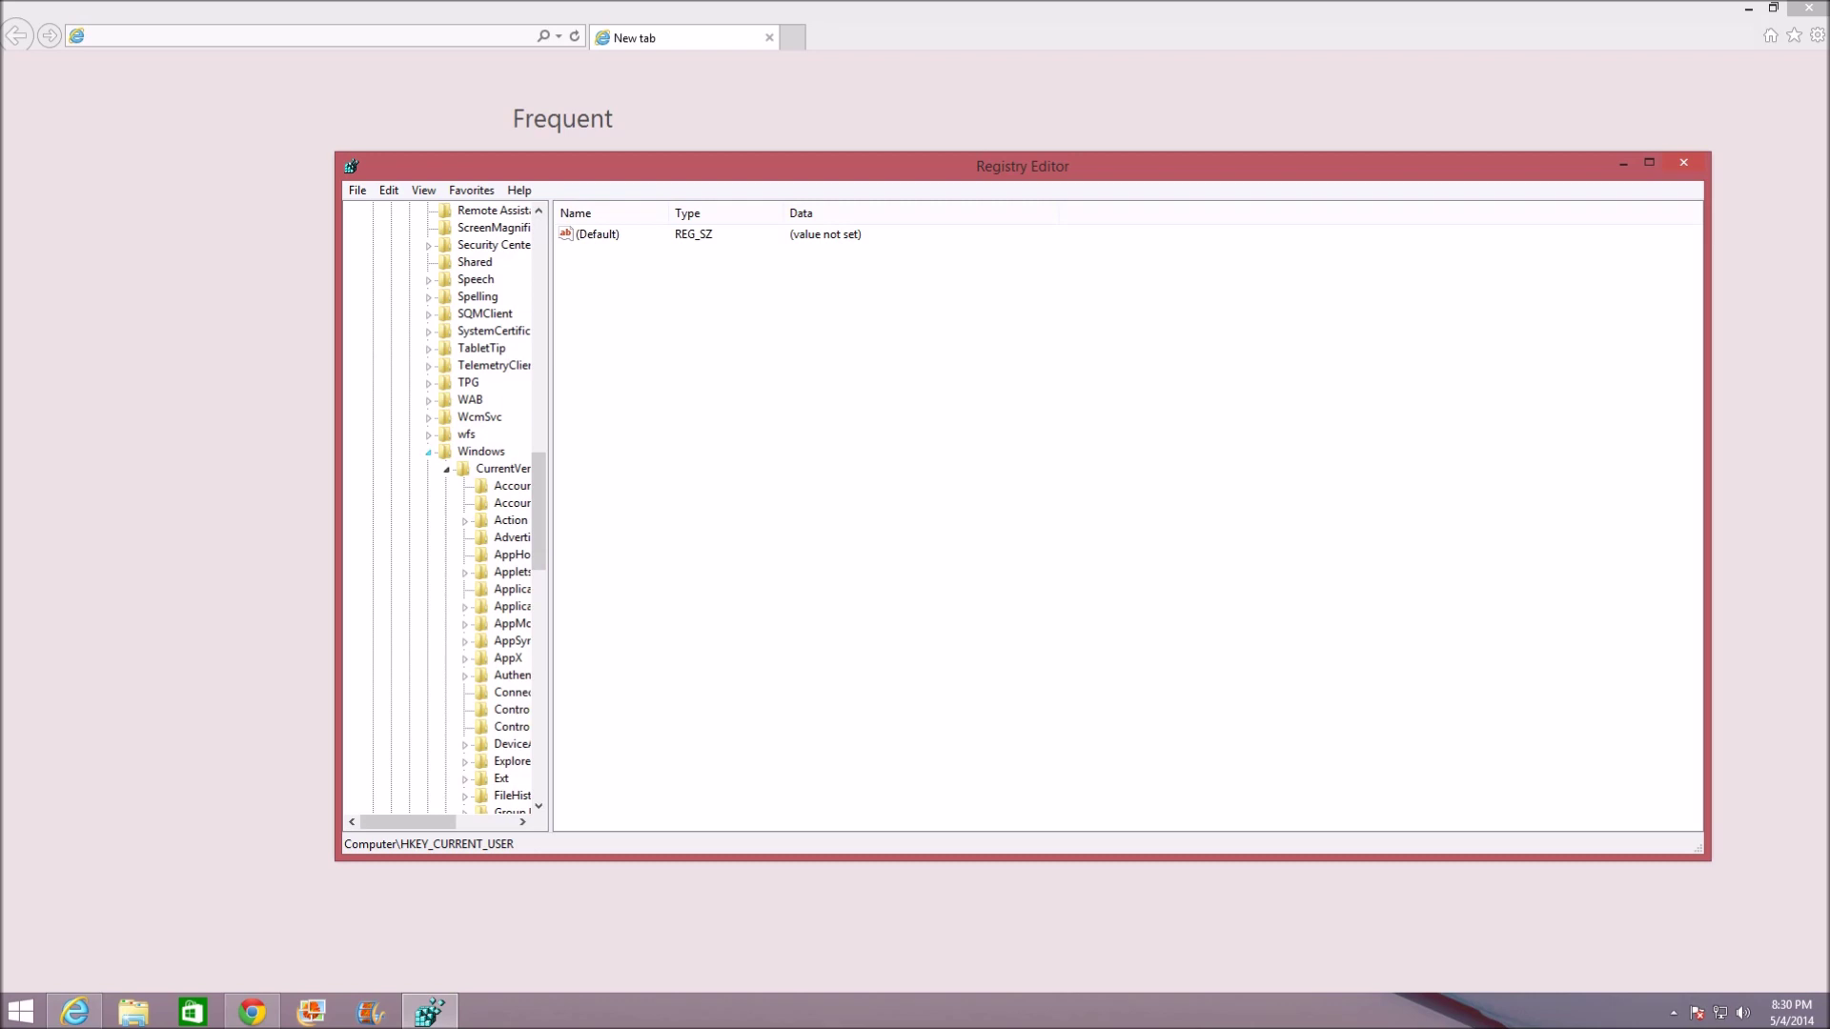
pyautogui.click(428, 452)
pyautogui.click(428, 452)
pyautogui.moveTo(408, 822); pyautogui.dragTo(435, 821)
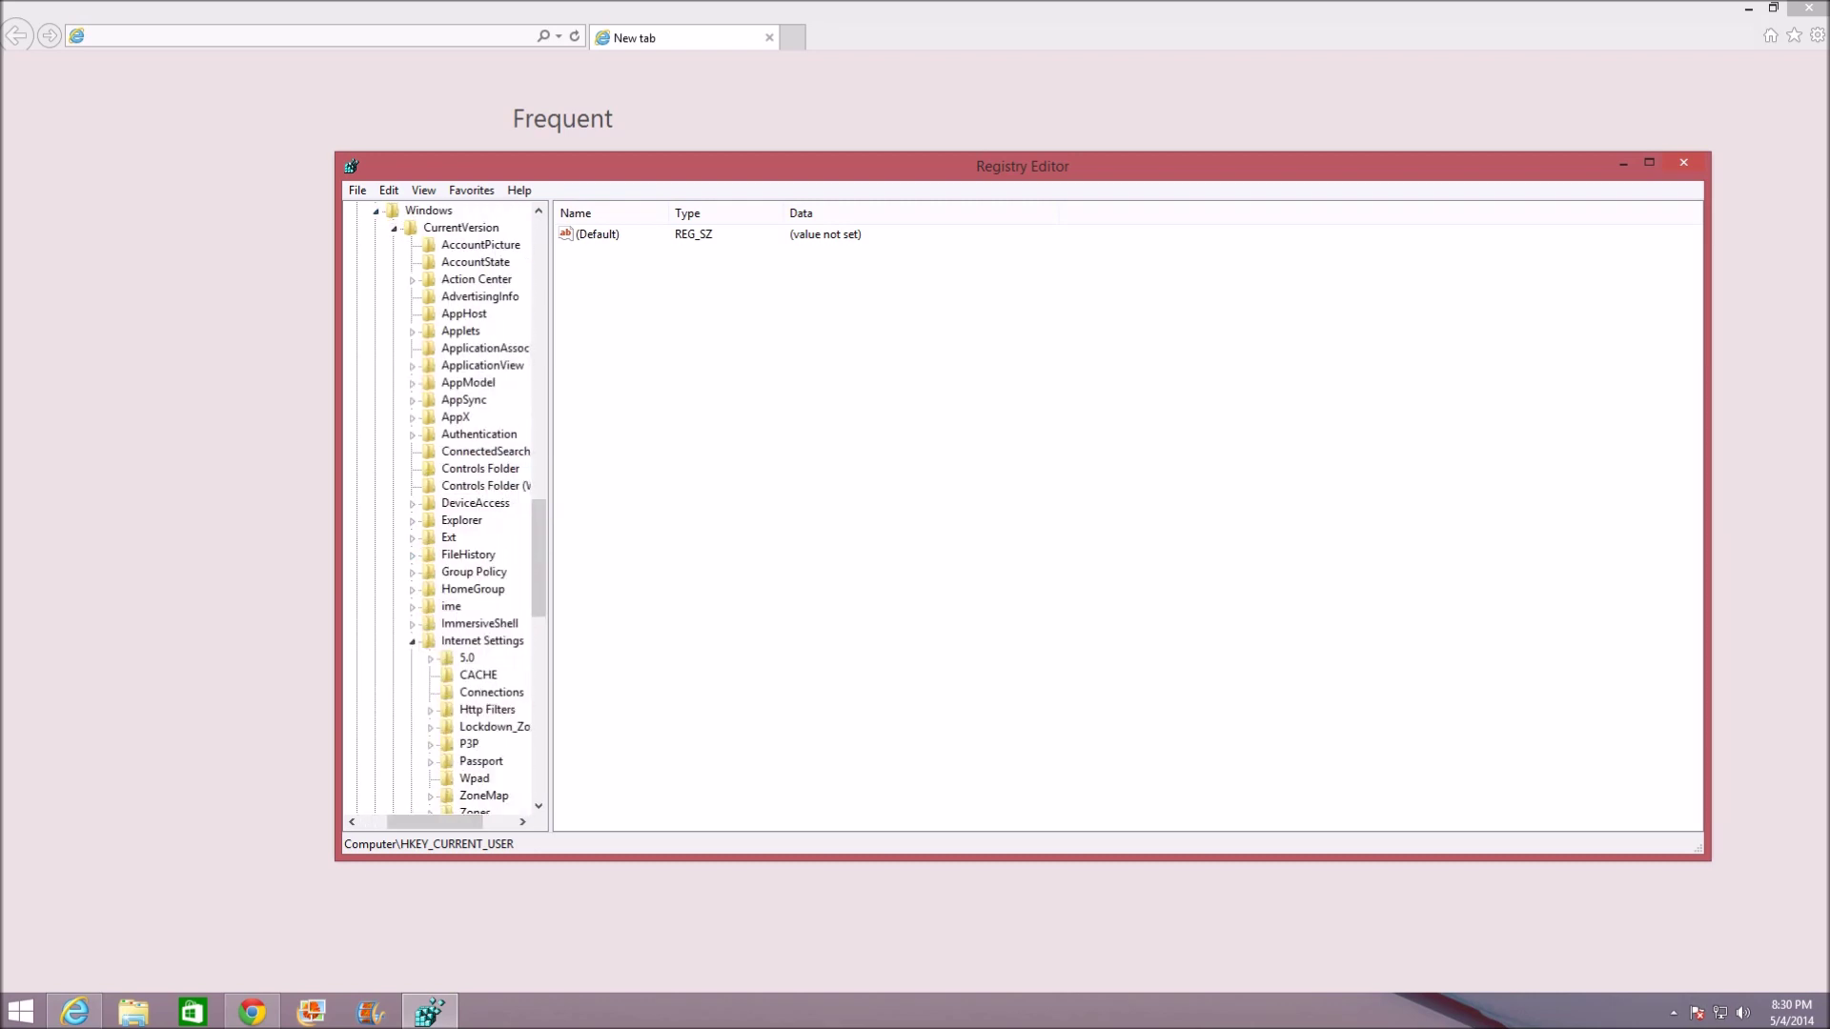
pyautogui.click(411, 641)
pyautogui.click(394, 227)
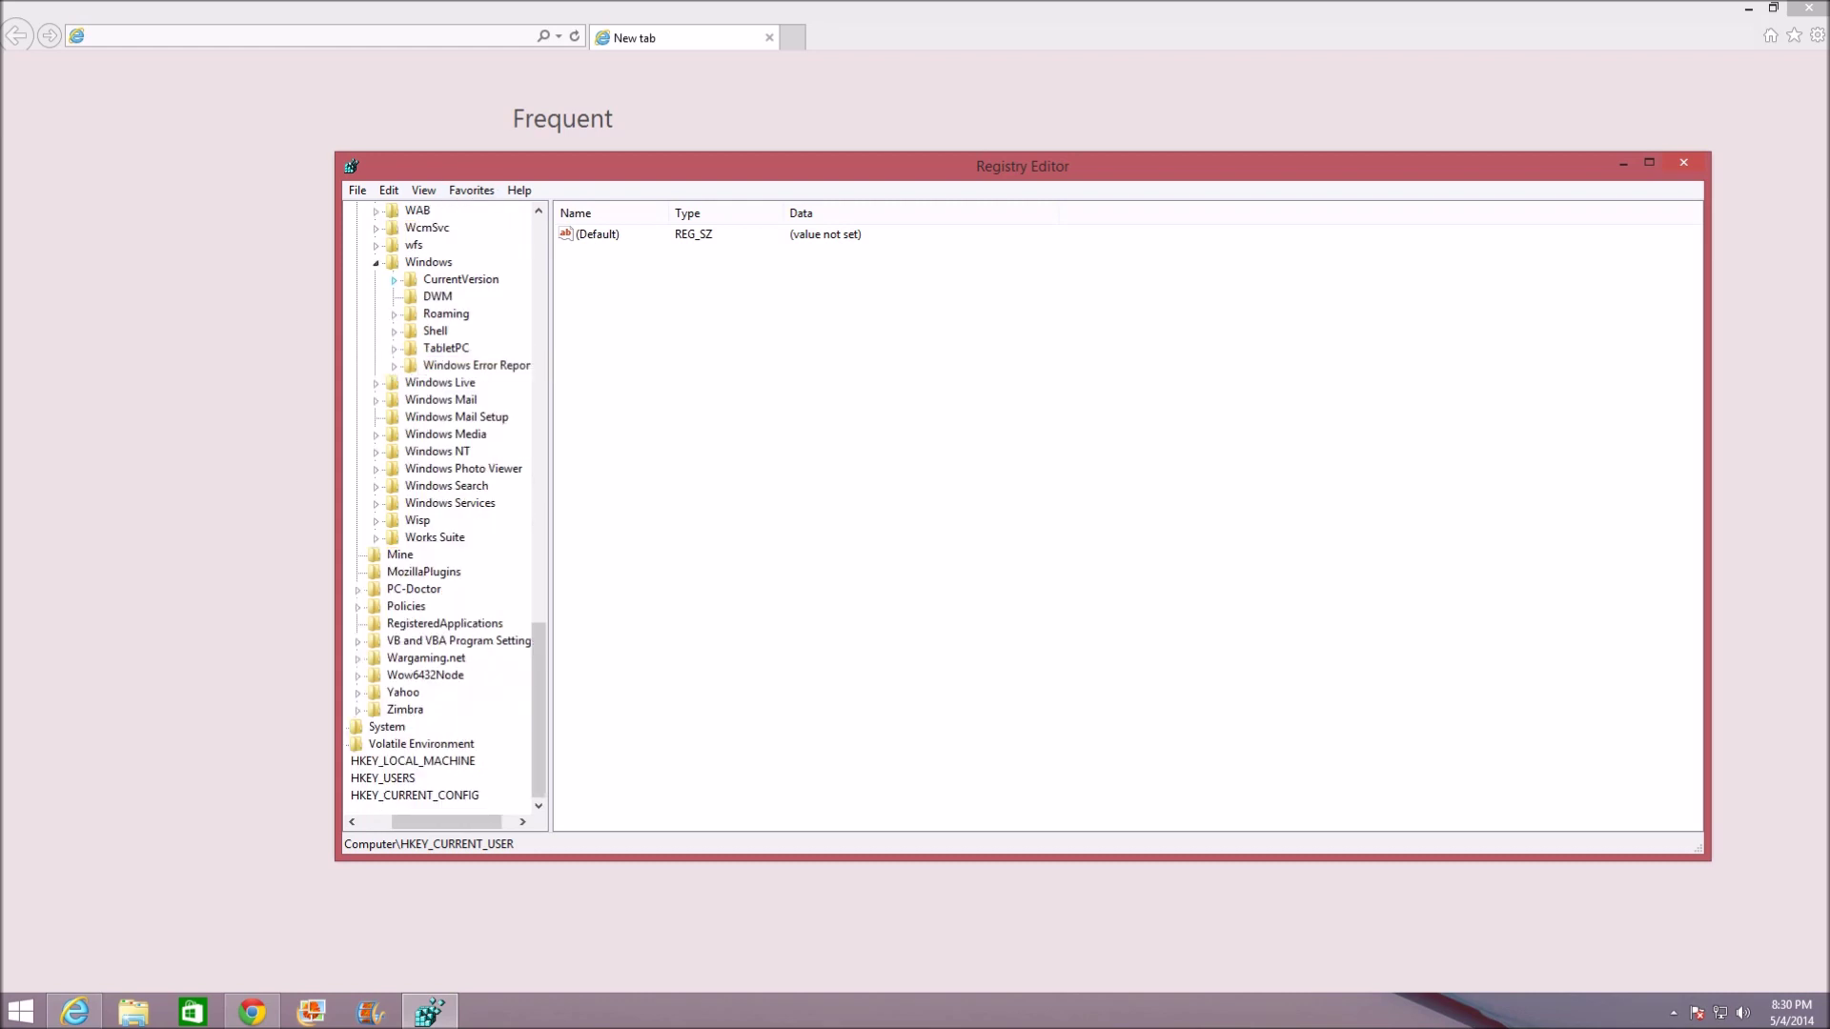
pyautogui.click(393, 280)
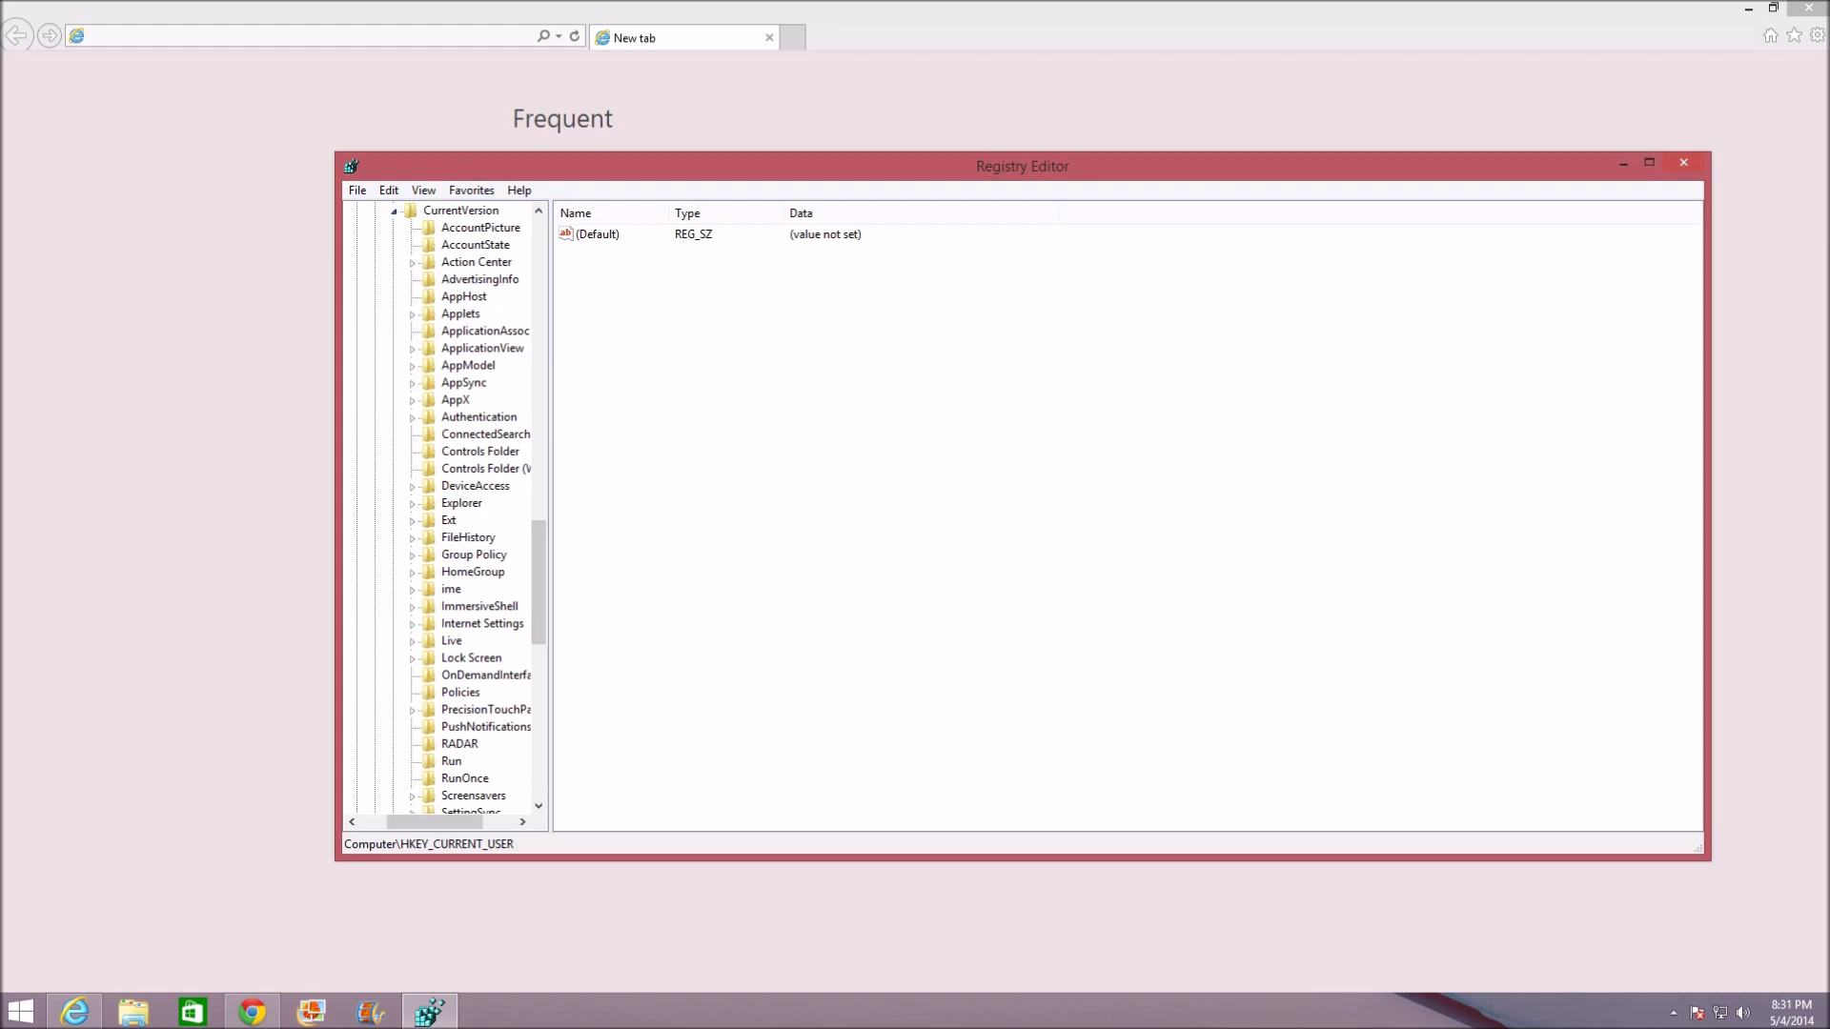
pyautogui.click(481, 623)
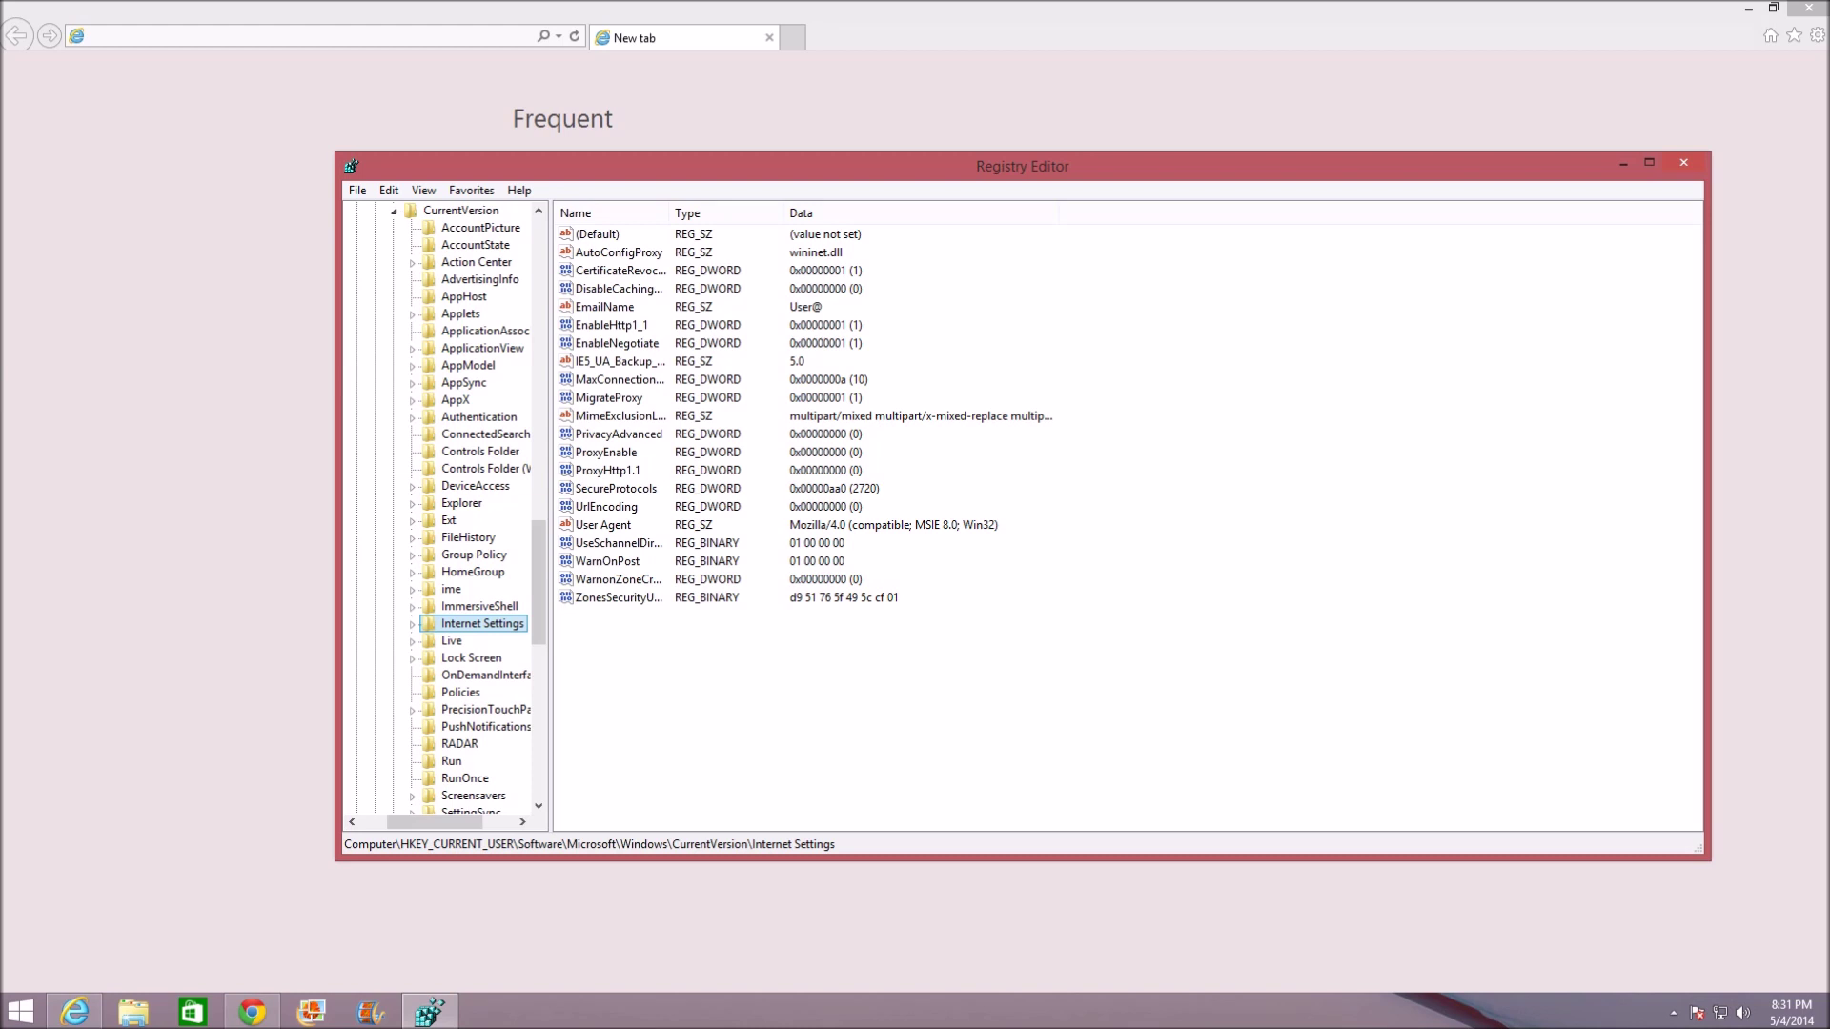
# Create a DWORD (32-bit) value in Internet Settings and try to name it MaxConnectionsPer1_0Server.
pyautogui.rightClick(734, 379)
pyautogui.rightClick(691, 757)
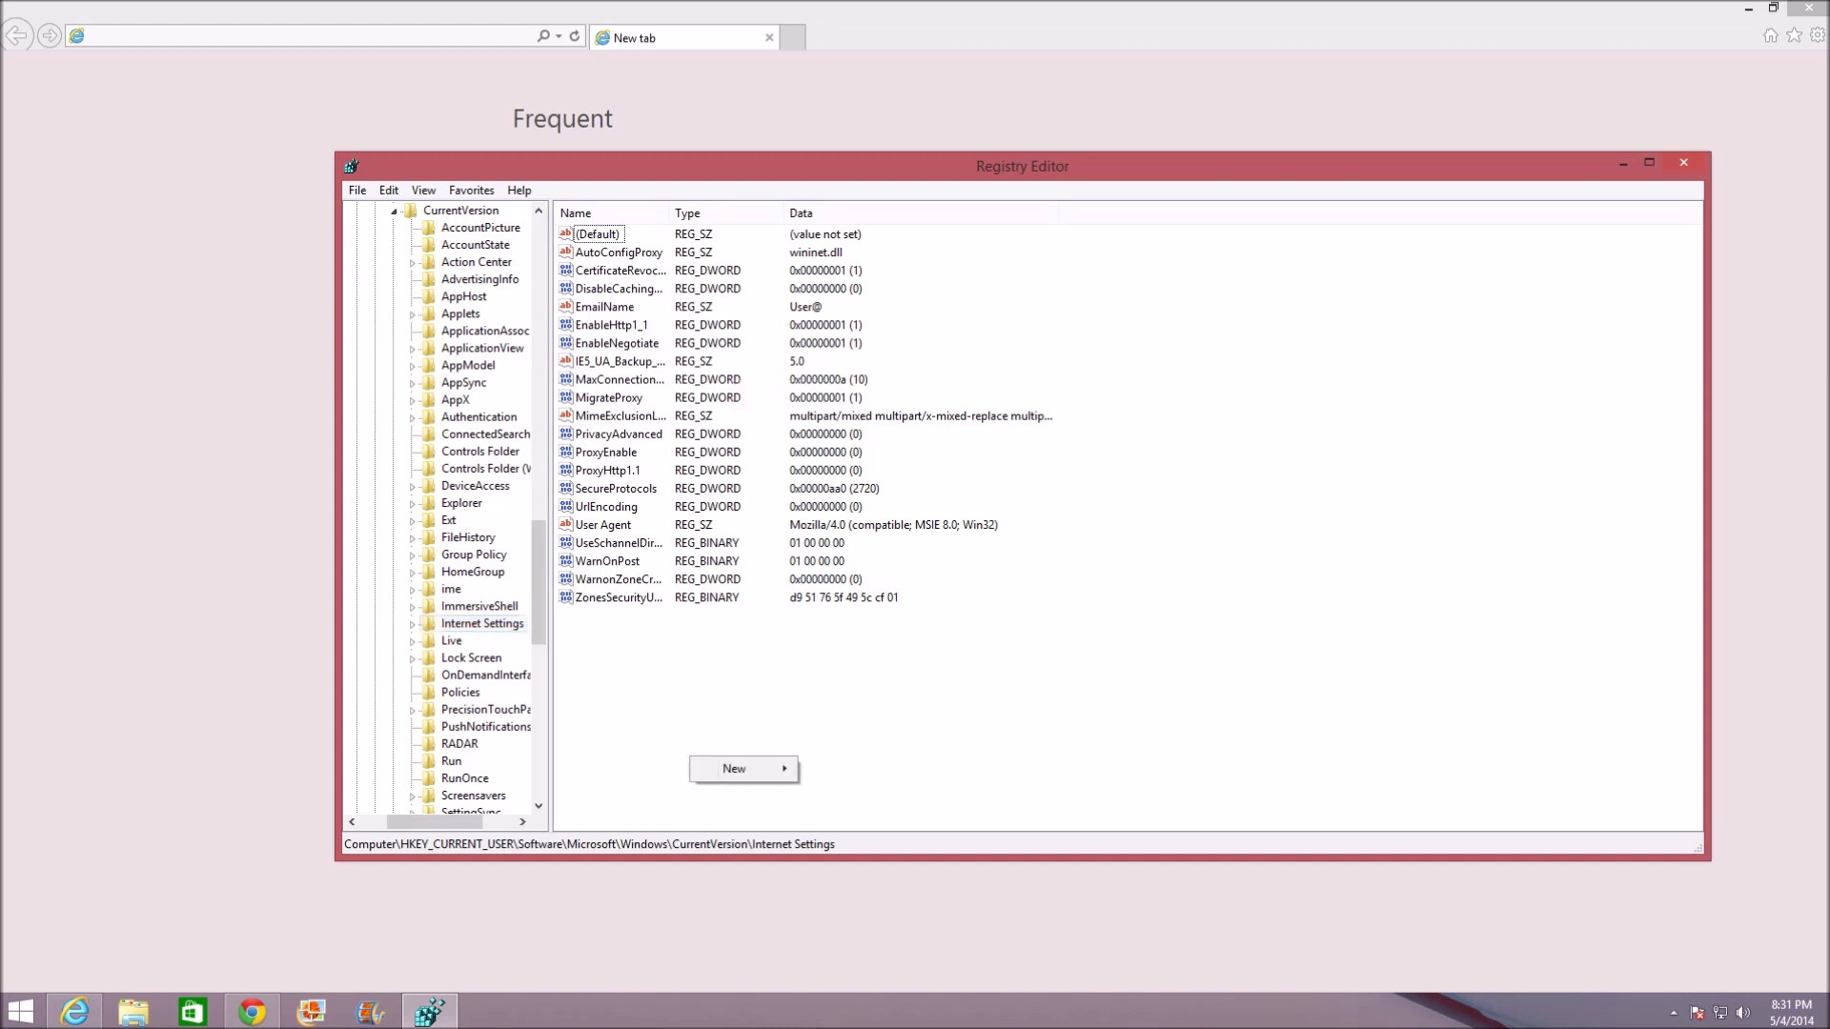
pyautogui.moveTo(741, 768)
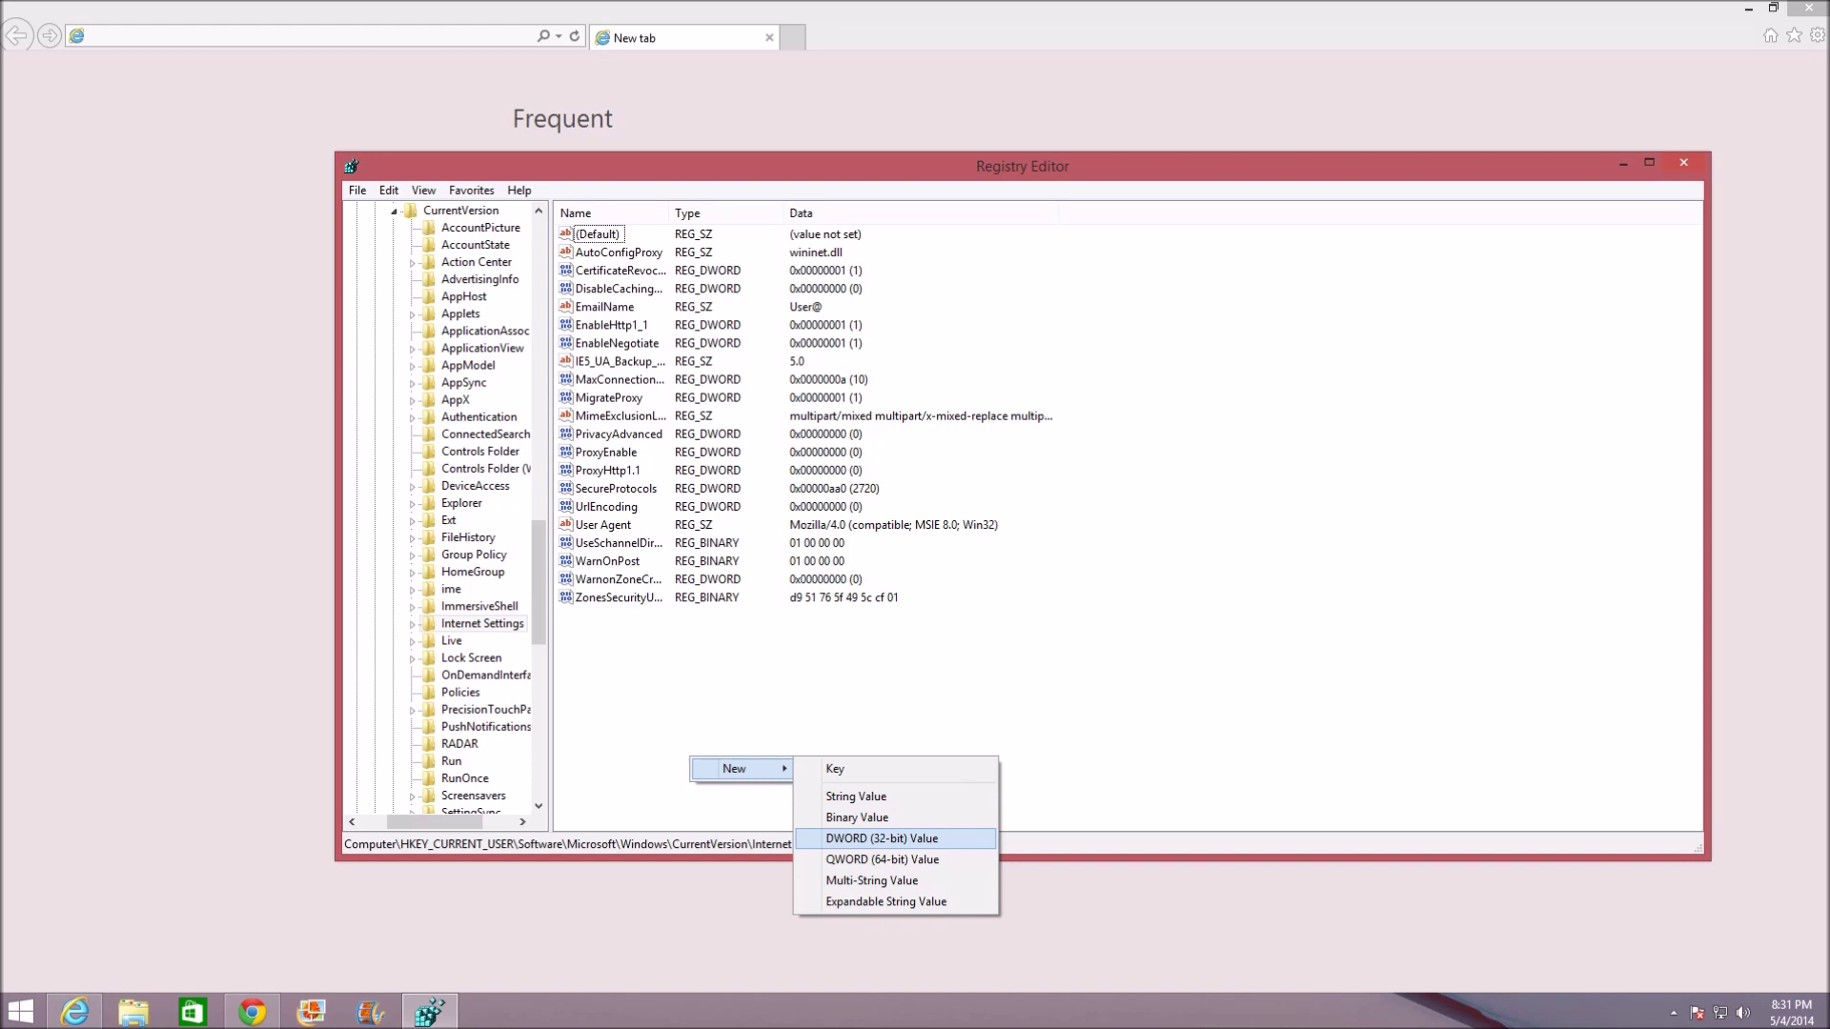
pyautogui.click(881, 838)
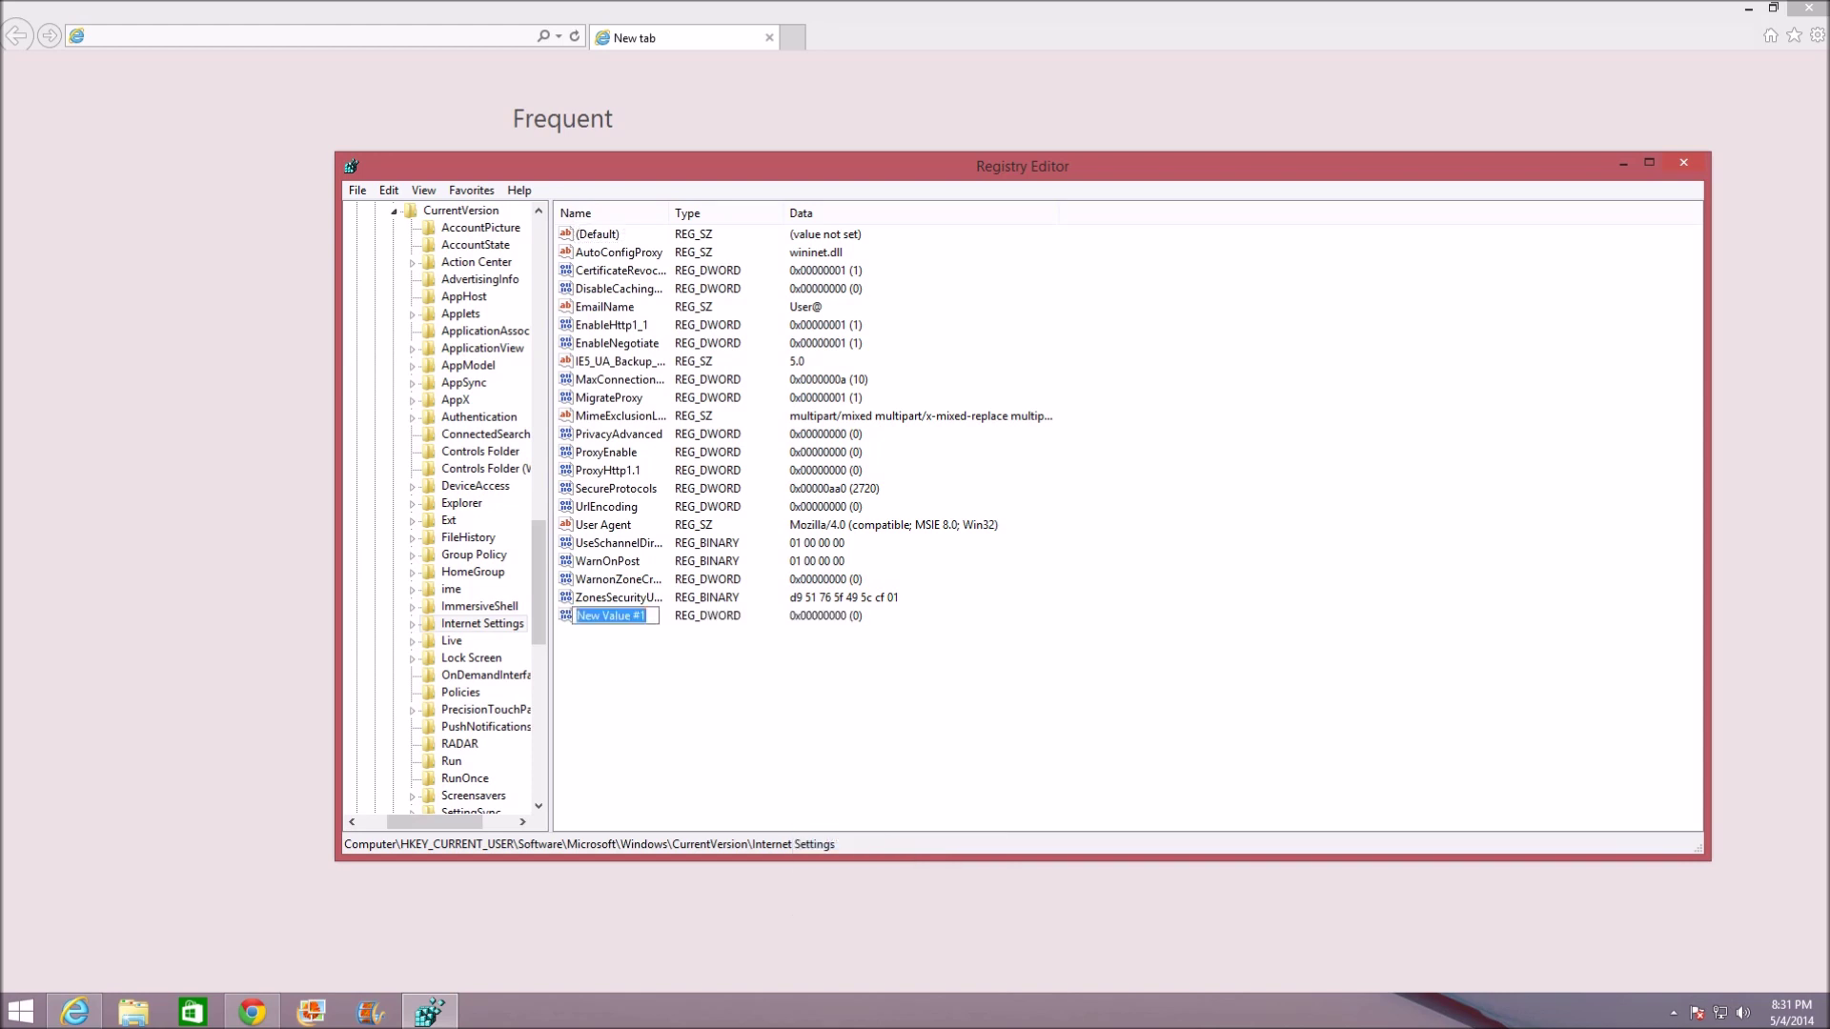
pyautogui.write('MaxConnectionsPer1_')
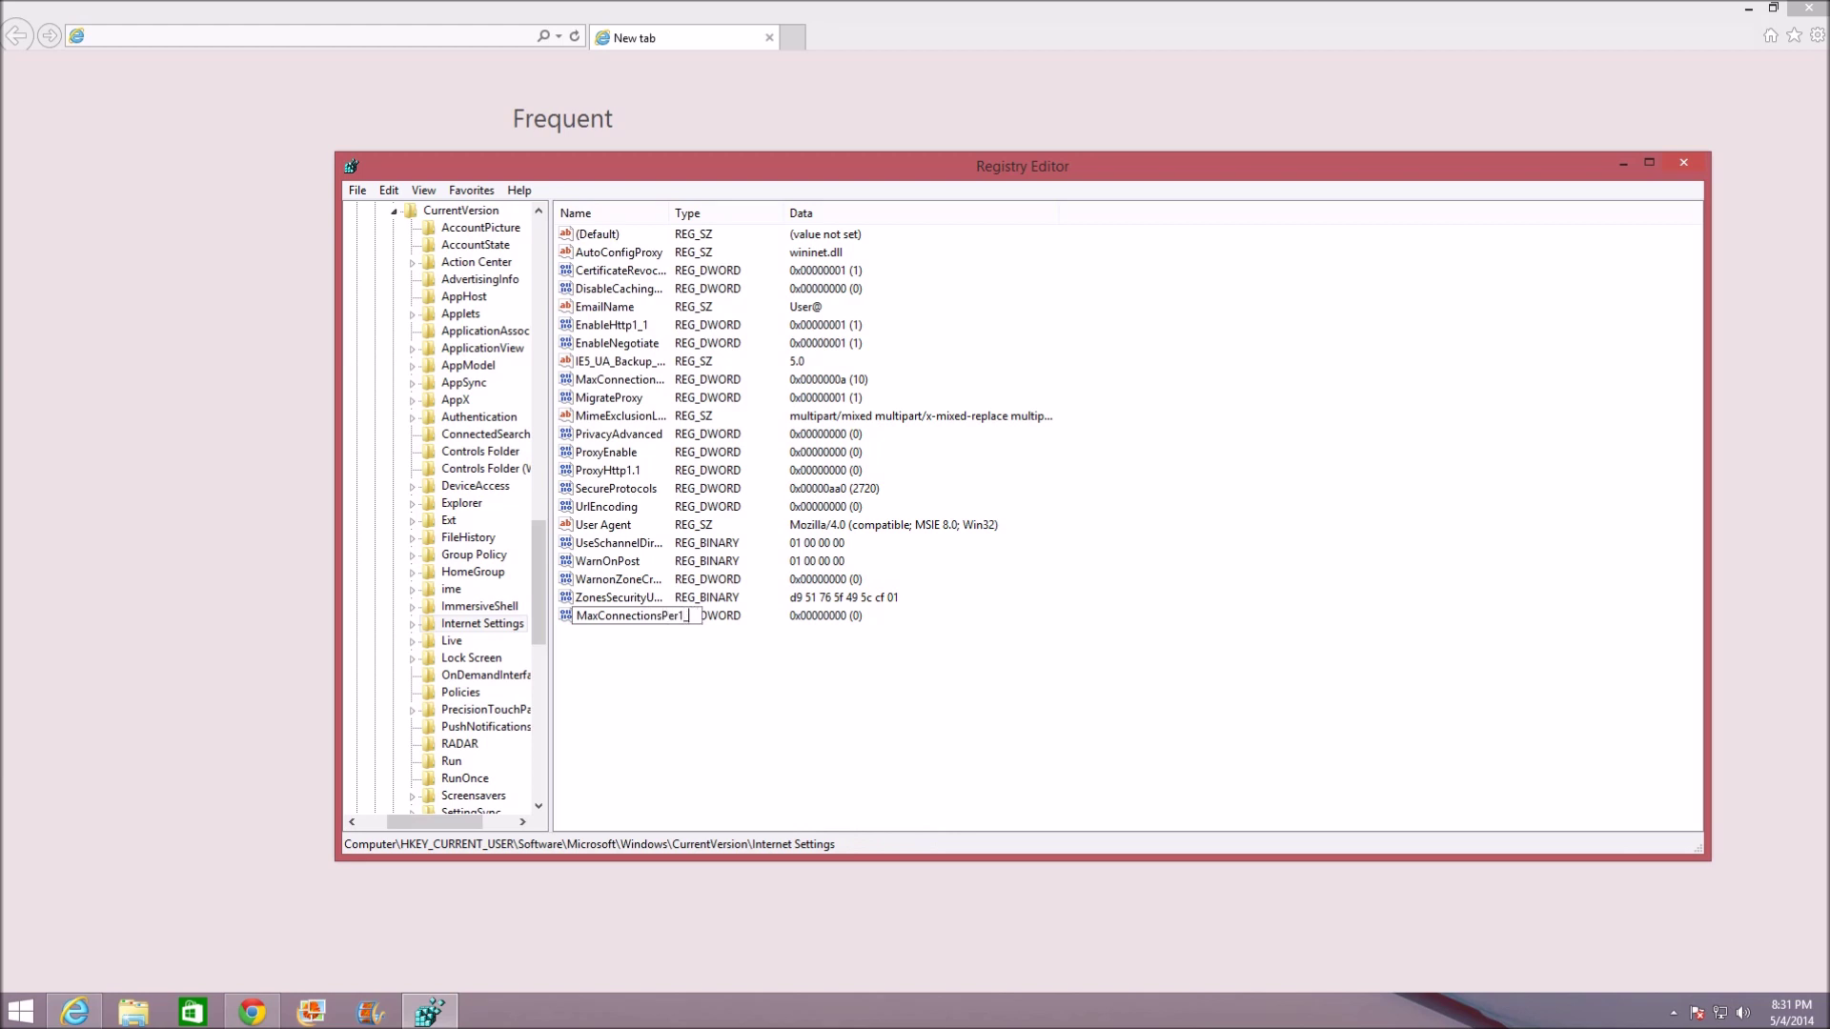
pyautogui.write('0Server')
pyautogui.press('Return')
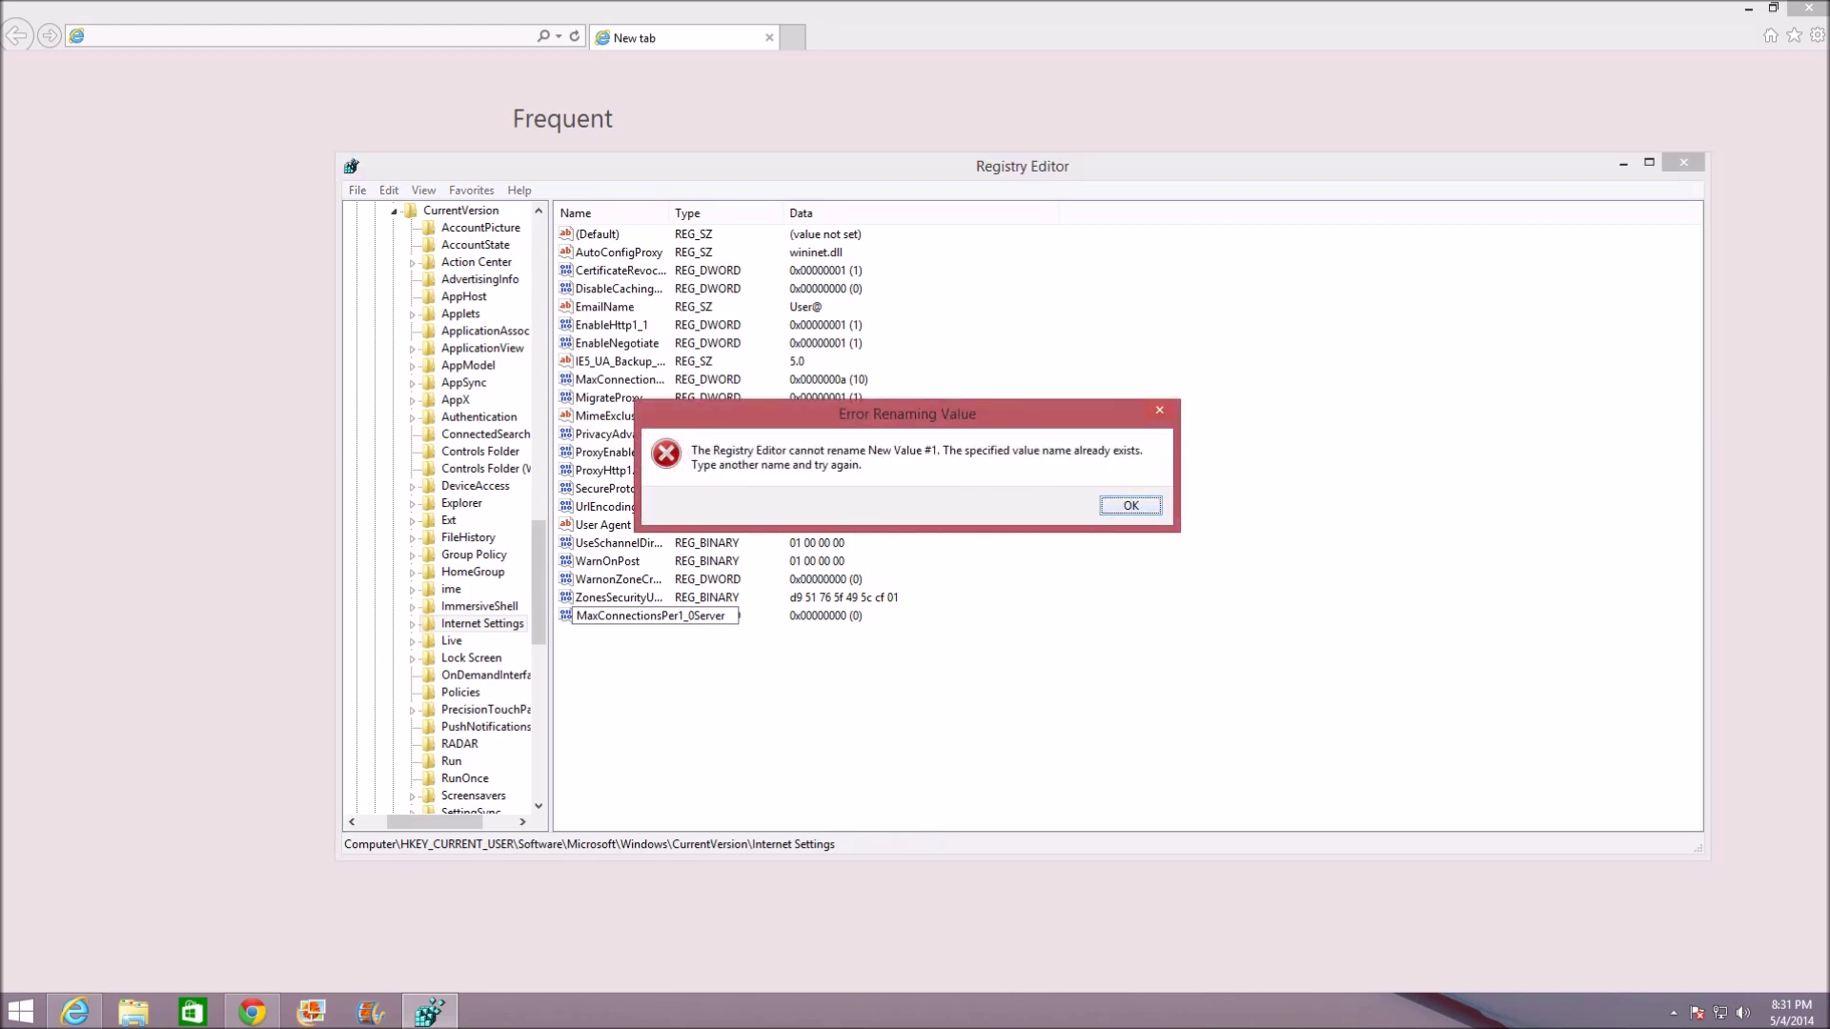
pyautogui.press('Return')
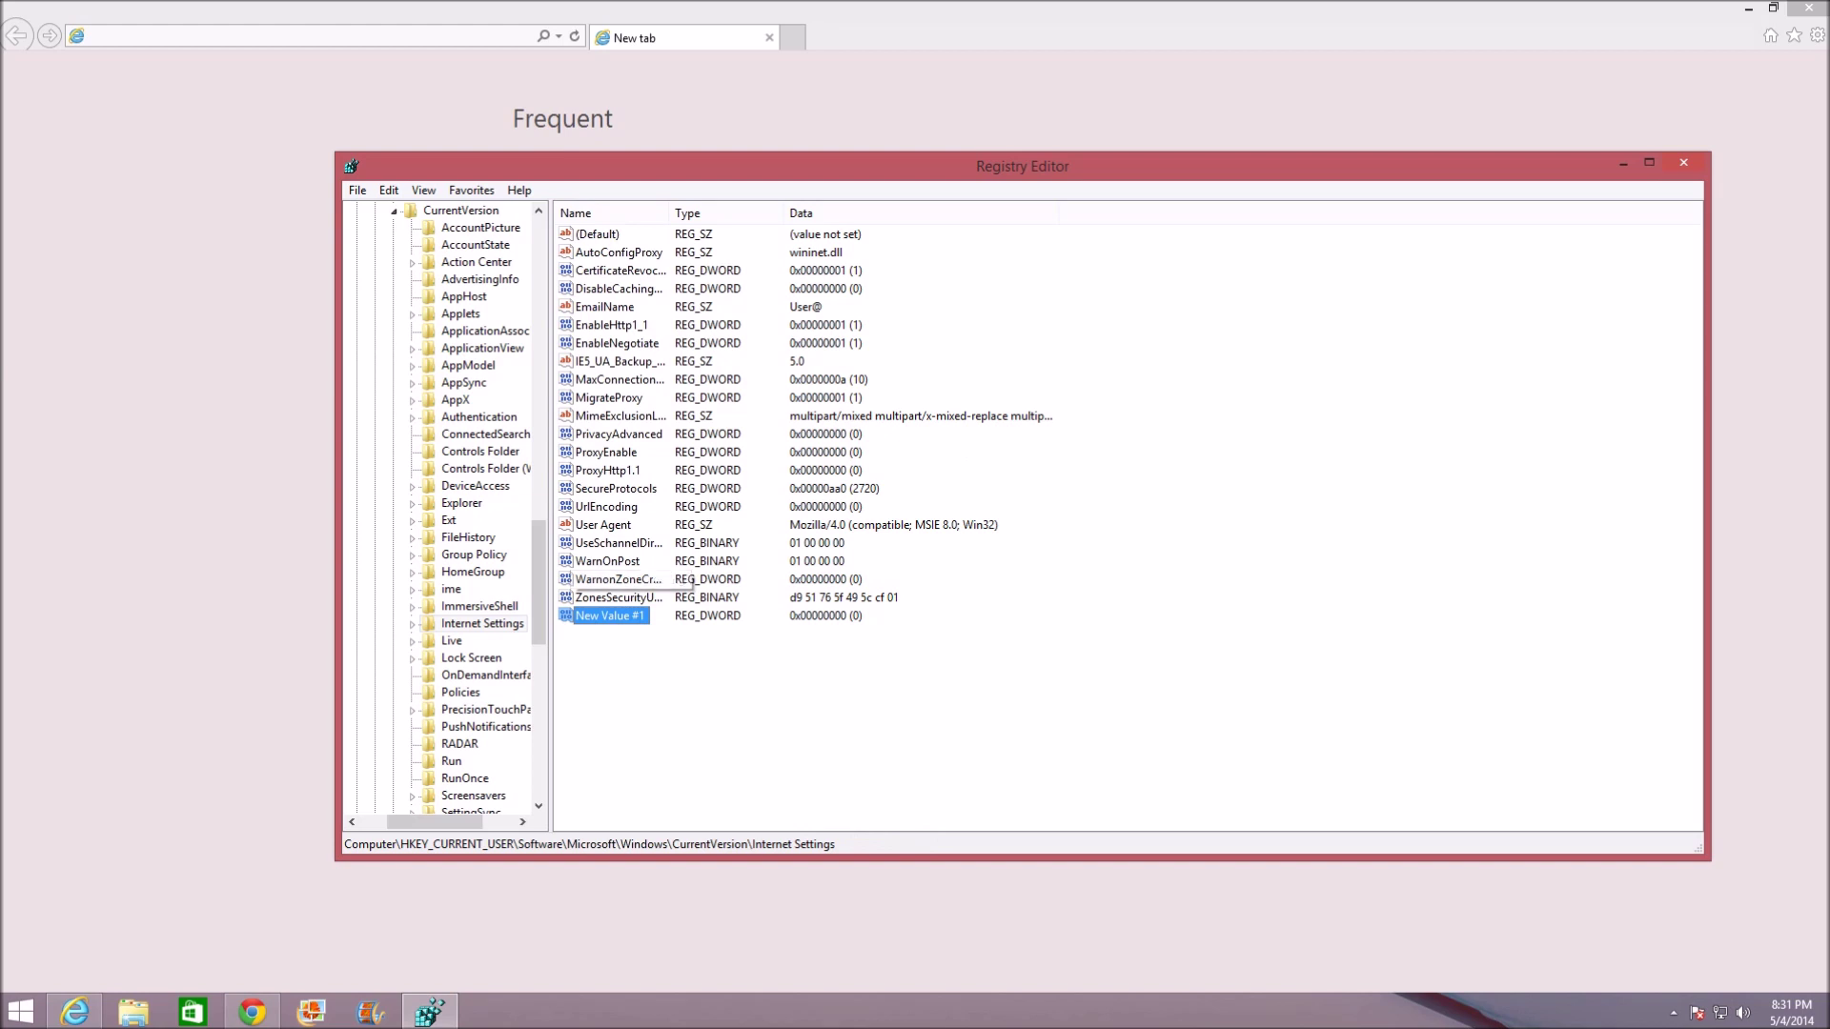
# Delete the existing MaxConnectionsPer1_0Server value from the Internet Settings key.
pyautogui.rightClick(622, 380)
pyautogui.click(671, 441)
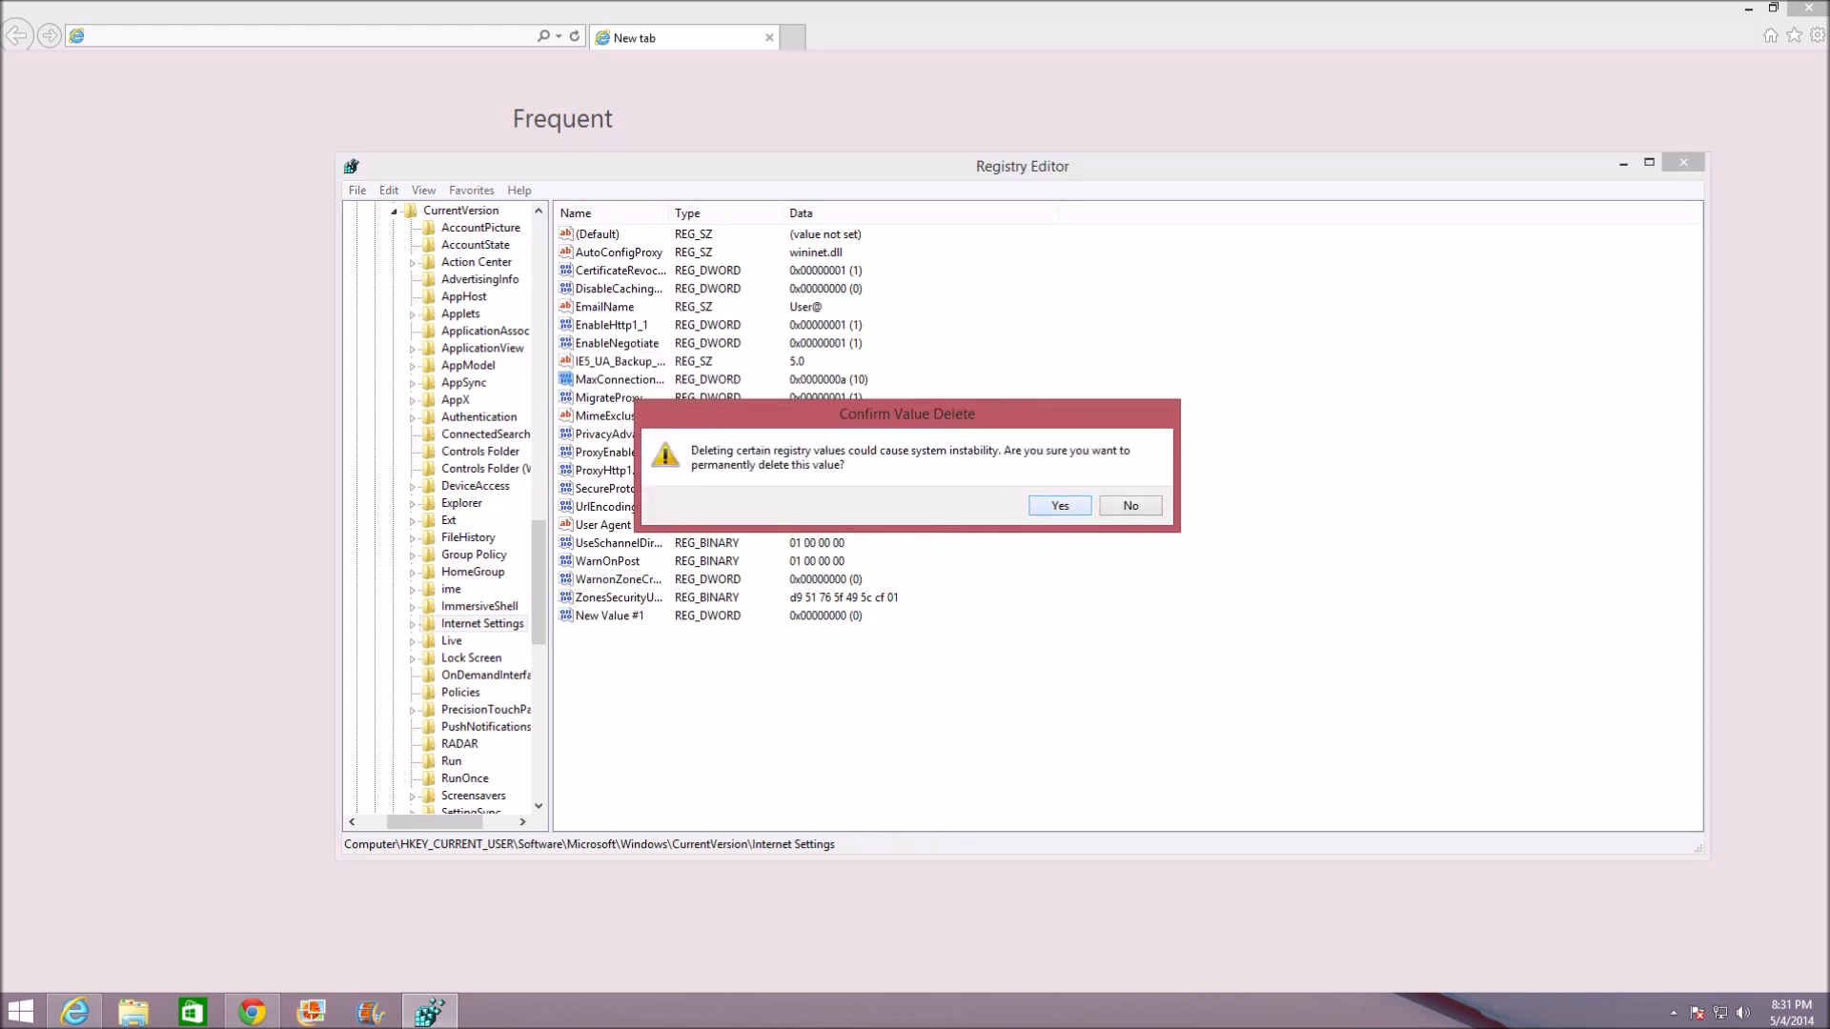
pyautogui.press('Return')
pyautogui.rightClick(606, 599)
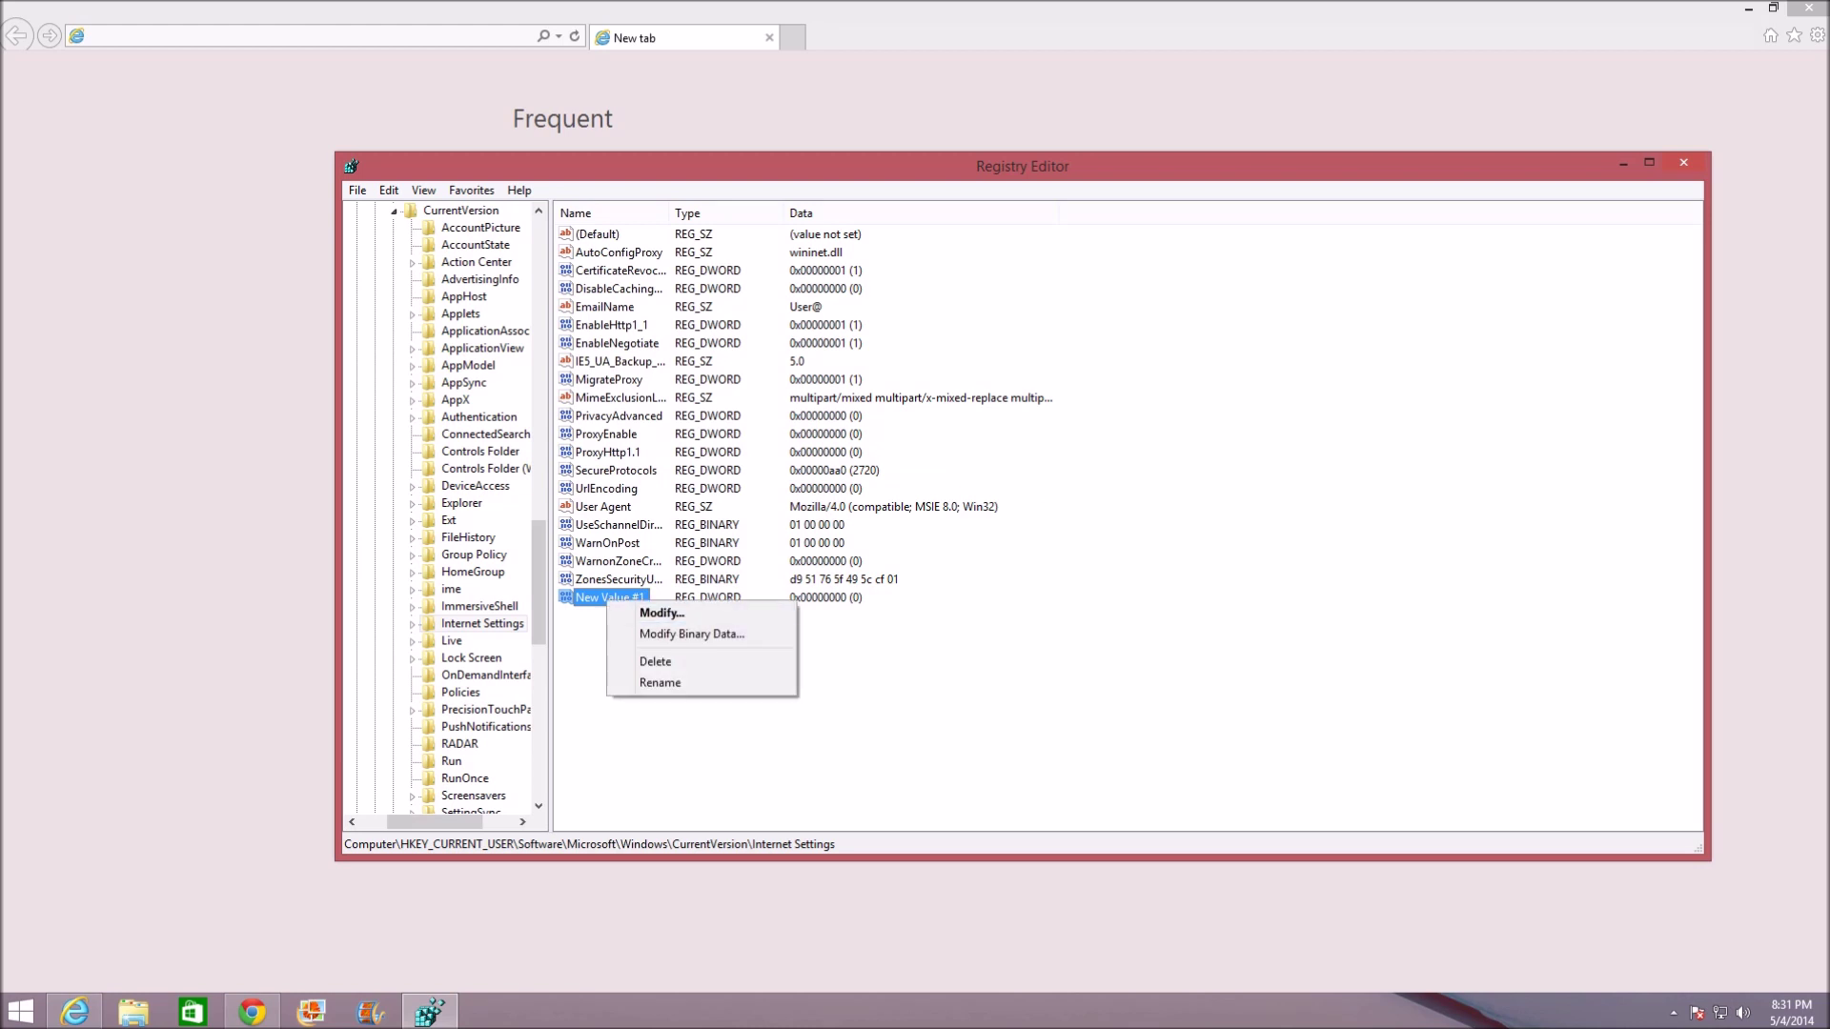
pyautogui.click(661, 613)
pyautogui.hotkey('shift', 'Tab')
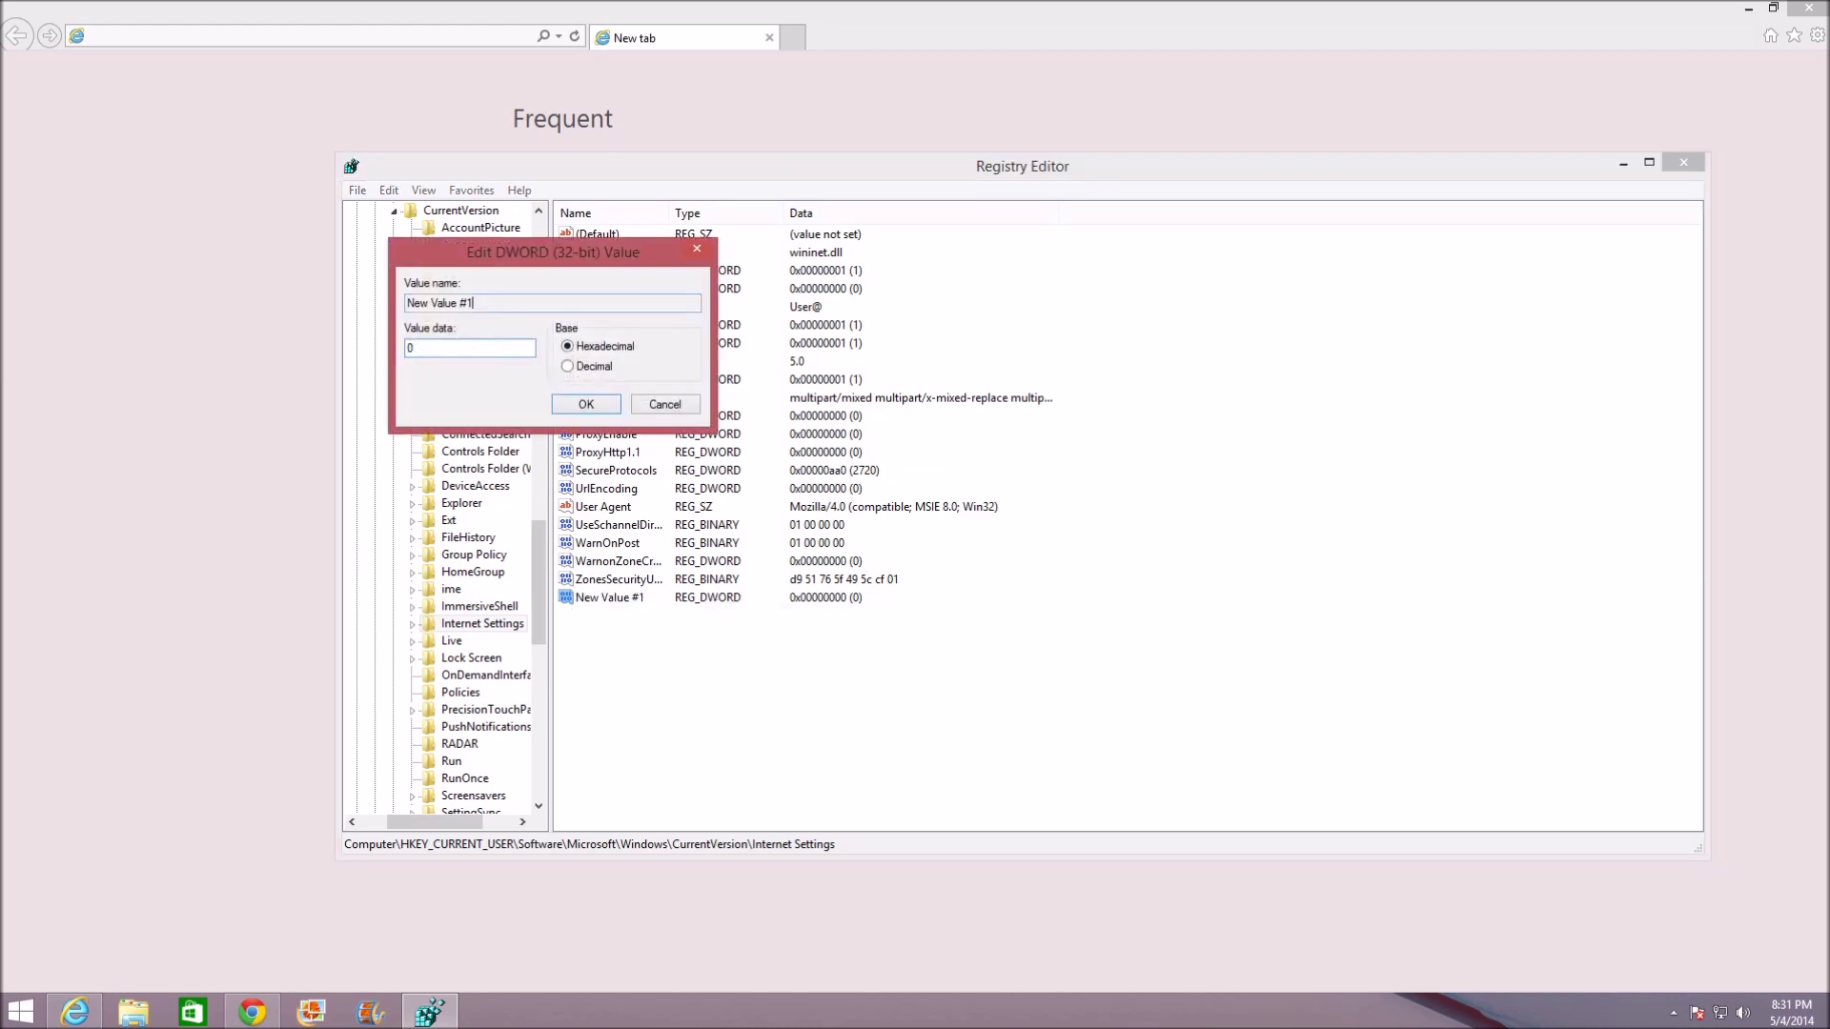
pyautogui.click(664, 404)
# Delete the DWORD value New Value #1 from the Internet Settings key.
pyautogui.rightClick(617, 599)
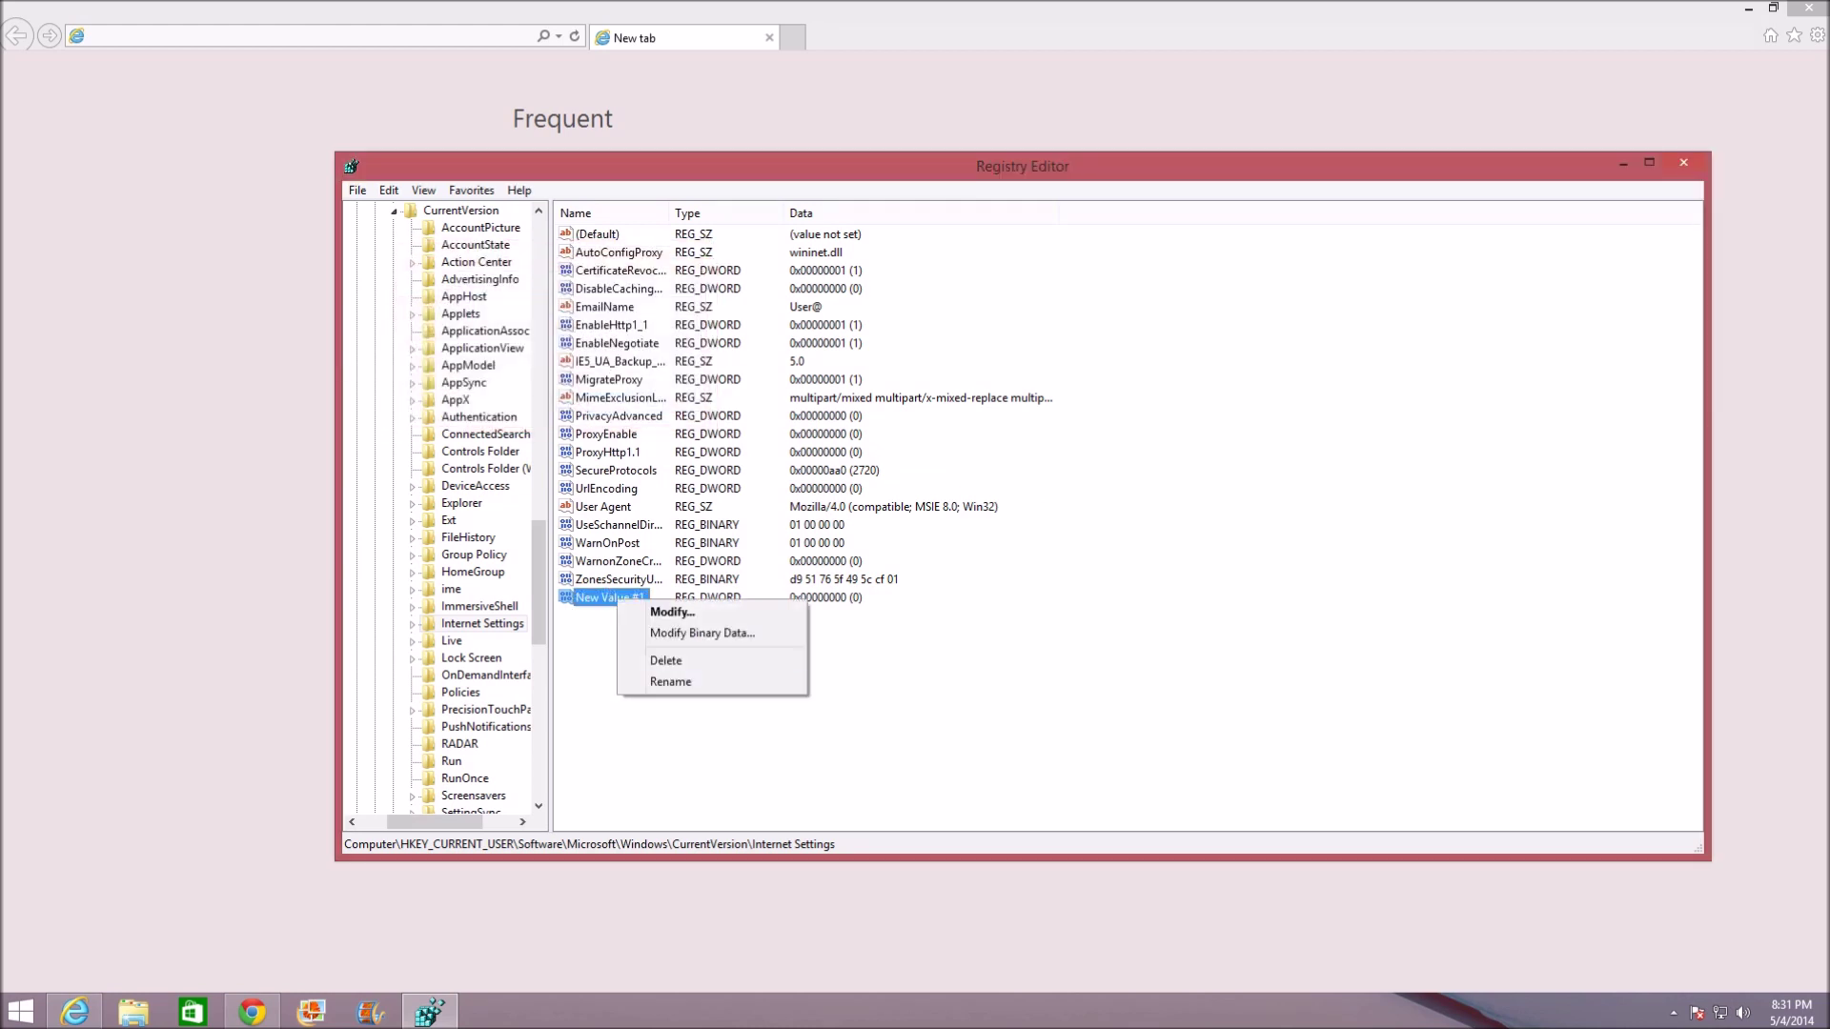
pyautogui.click(666, 660)
pyautogui.press('Return')
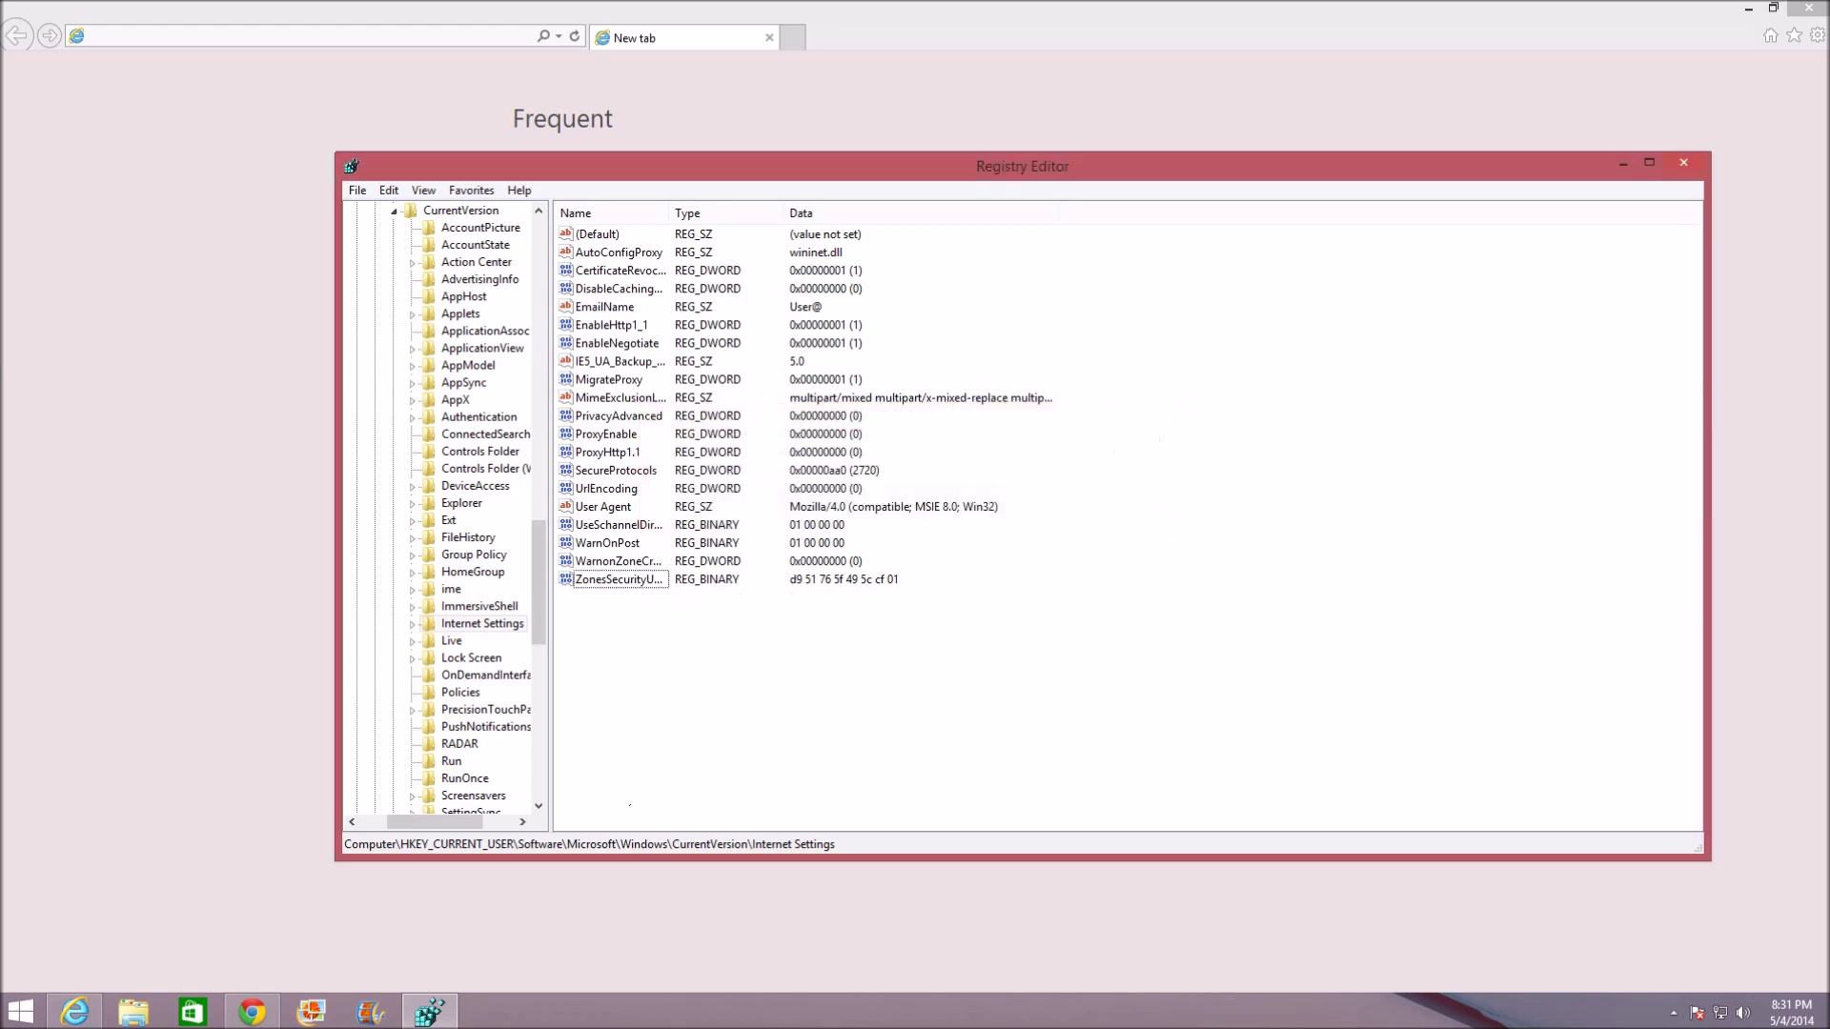
# Create a DWORD (32-bit) value named MaxConnectionsPer1_0Server in the Internet Settings key.
pyautogui.hotkey('shift', 'F10')
pyautogui.press('Right')
pyautogui.press('Down')
pyautogui.press('Down')
pyautogui.press('Down')
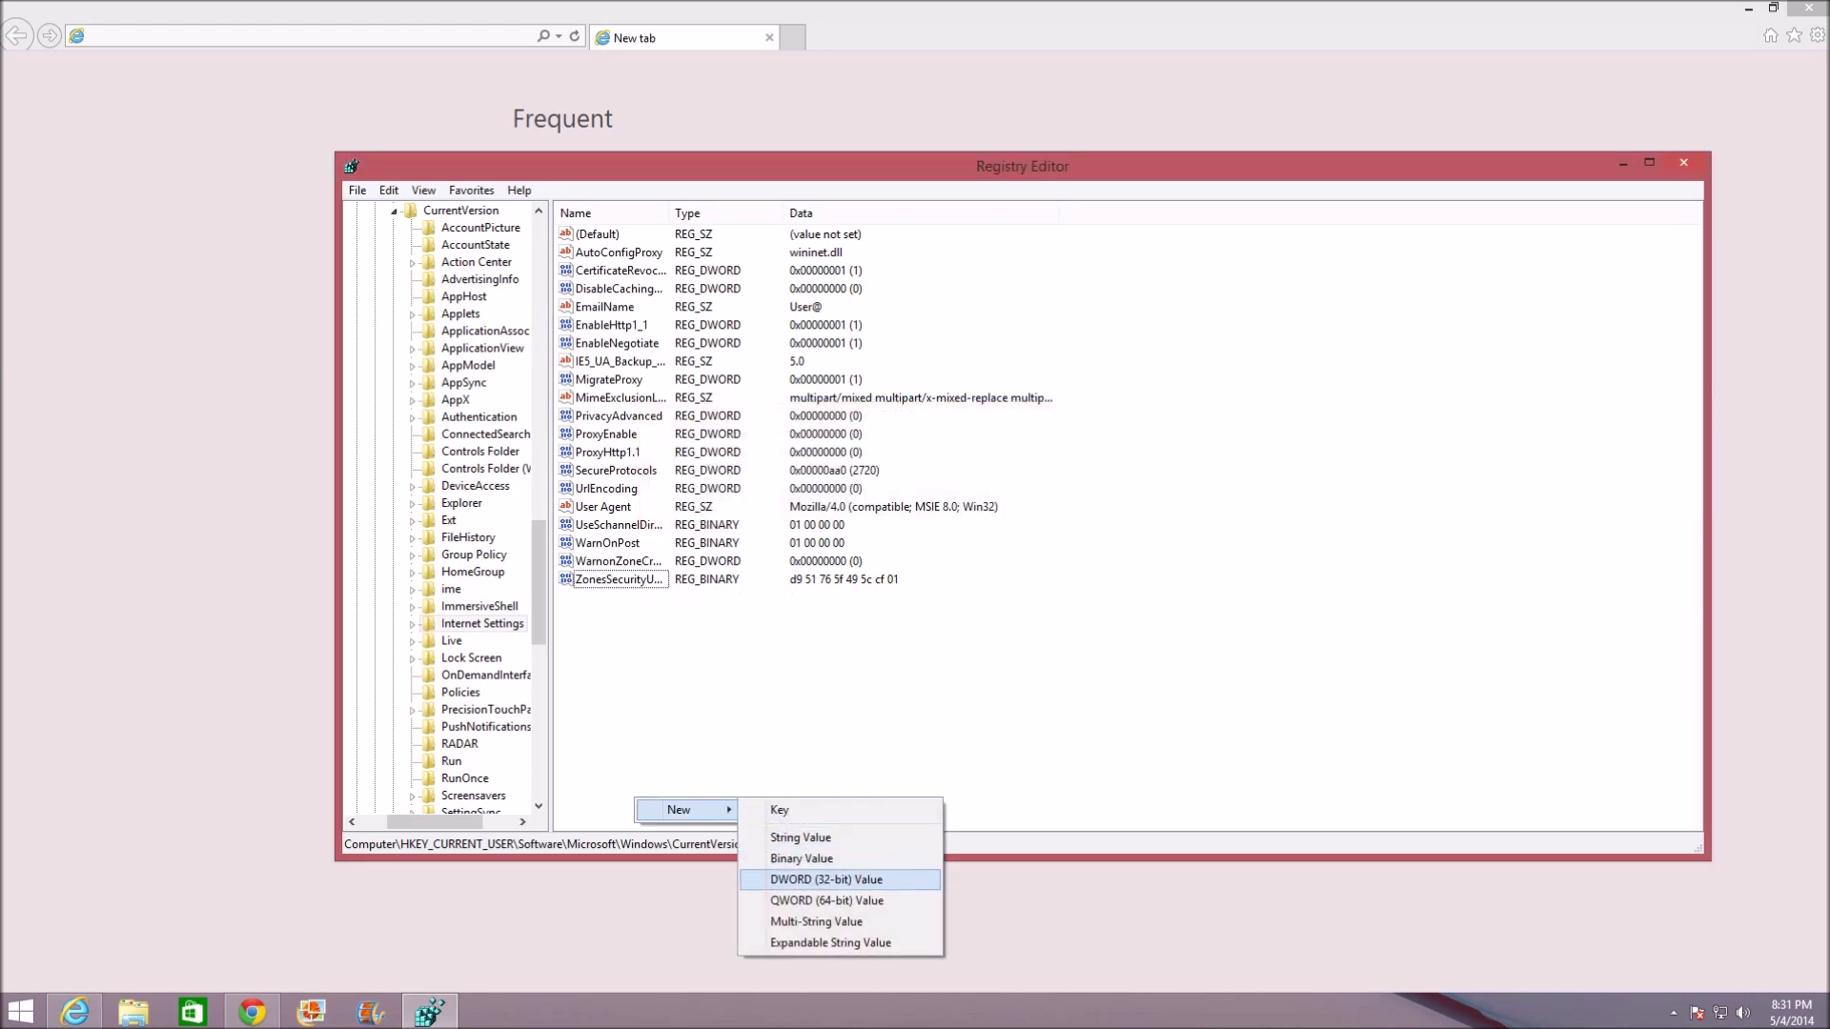
pyautogui.press('Return')
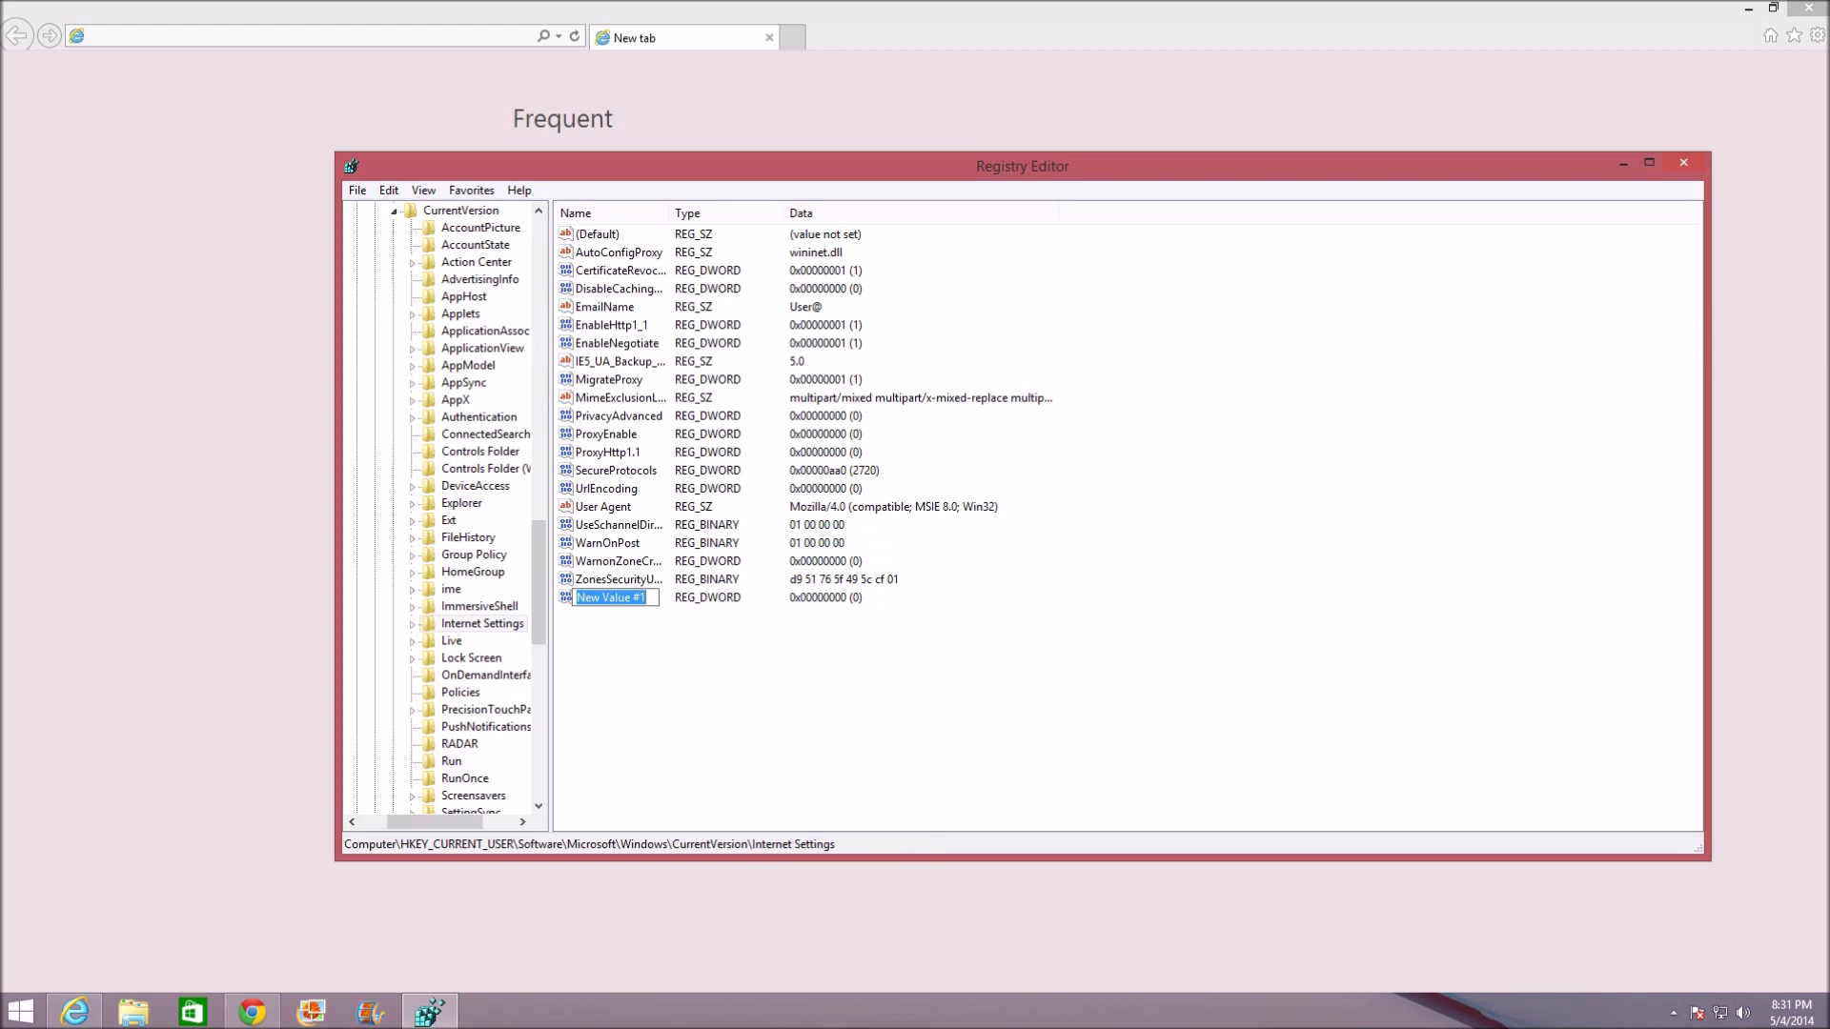
pyautogui.write('MaxConnectionsPer1_0Server')
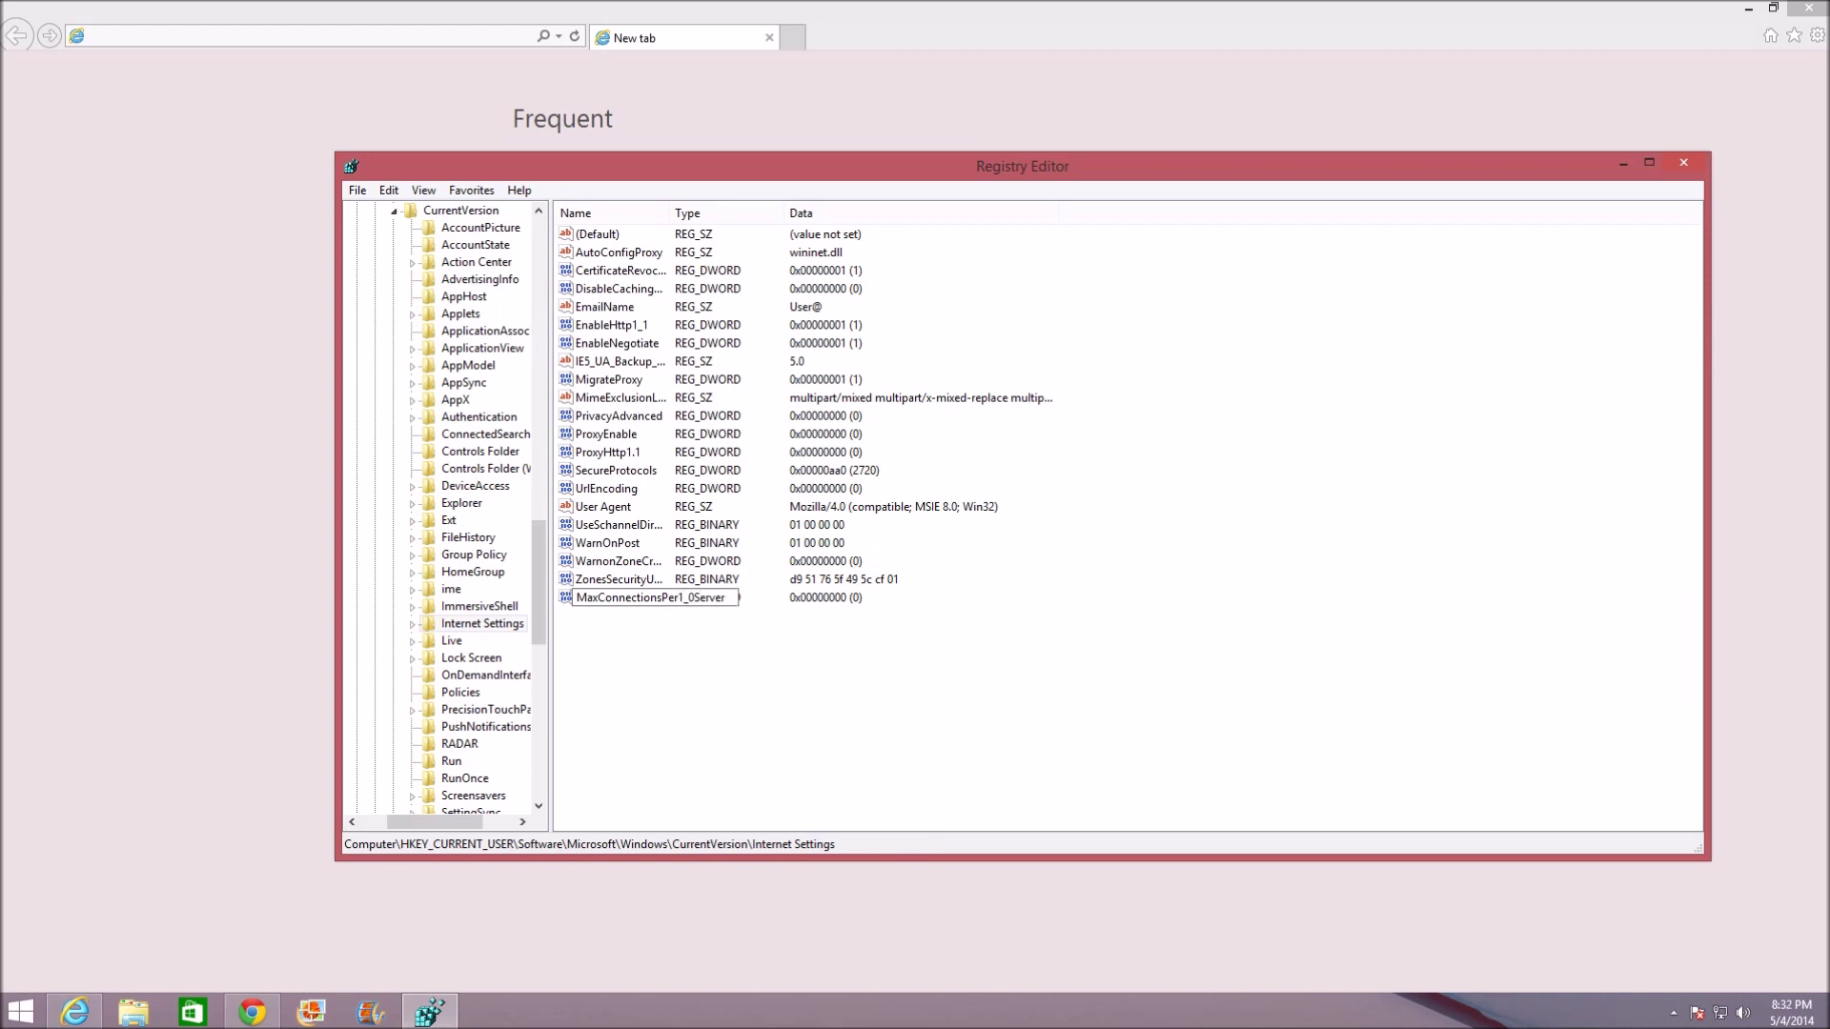
pyautogui.press('Return')
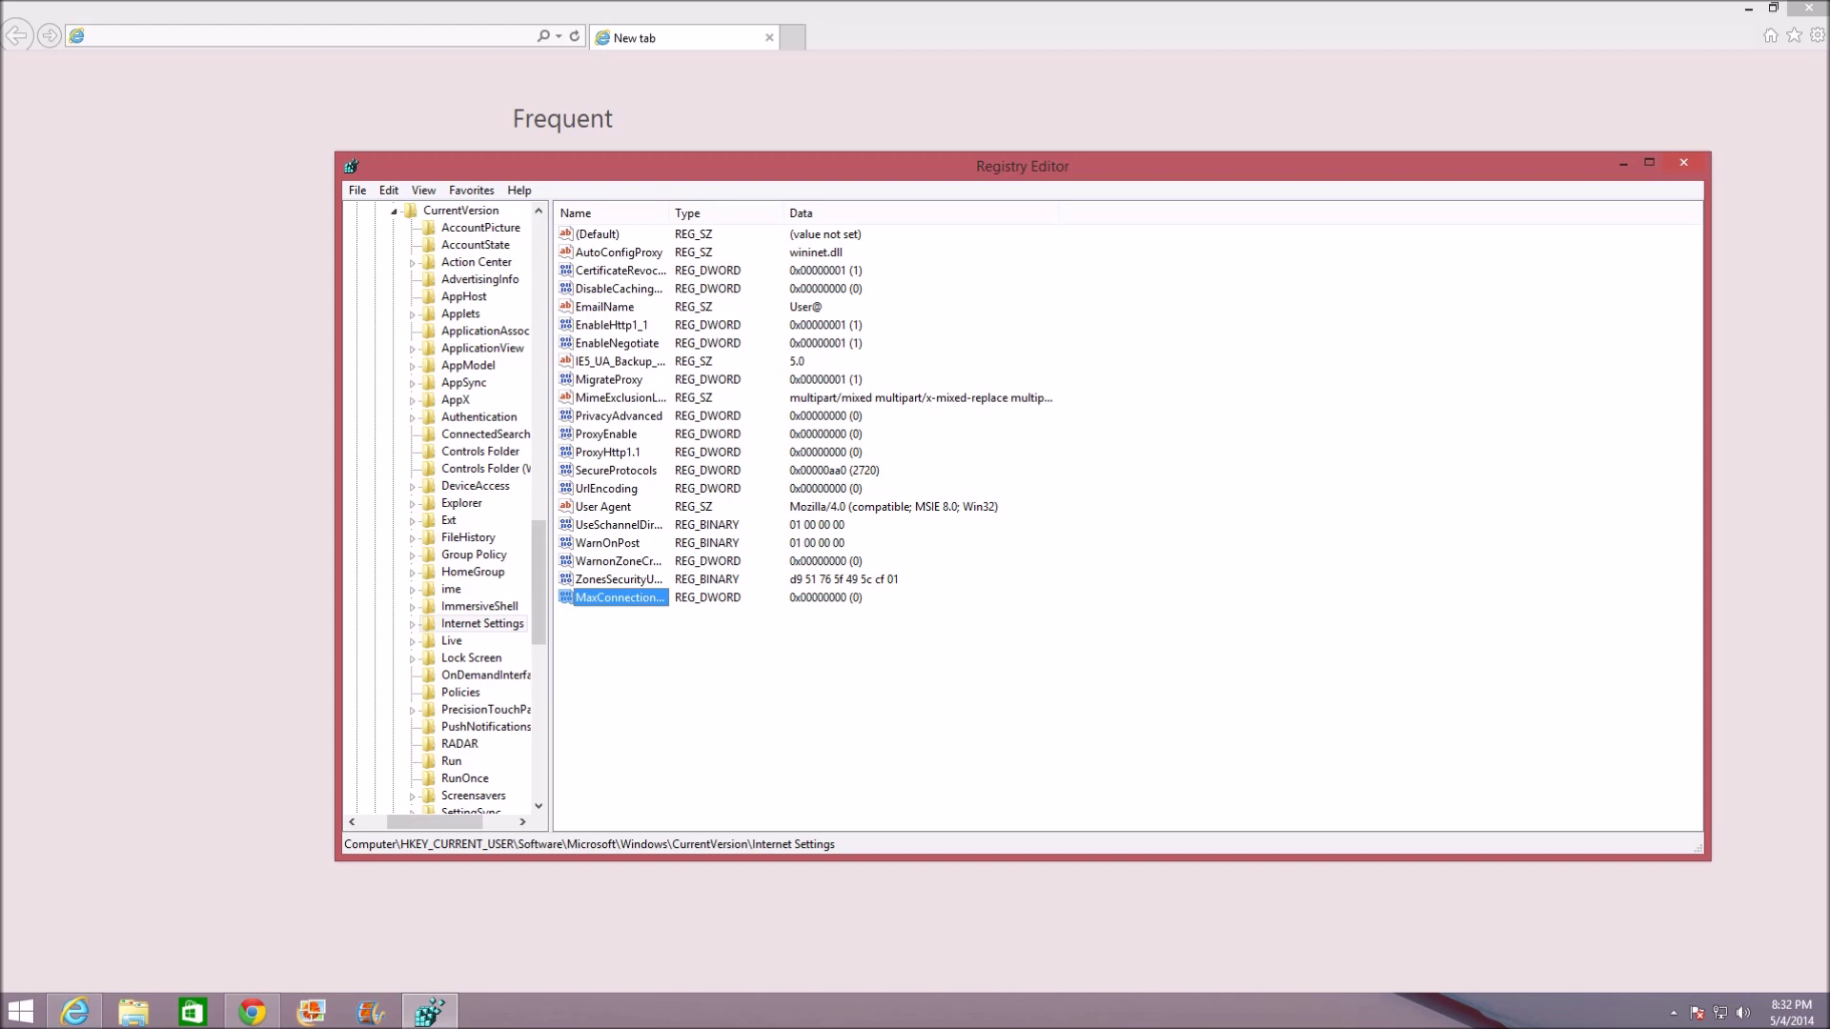
# Set the MaxConnectionsPer1_0Server value data to 10 in decimal base and close the Registry Editor.
pyautogui.press('Return')
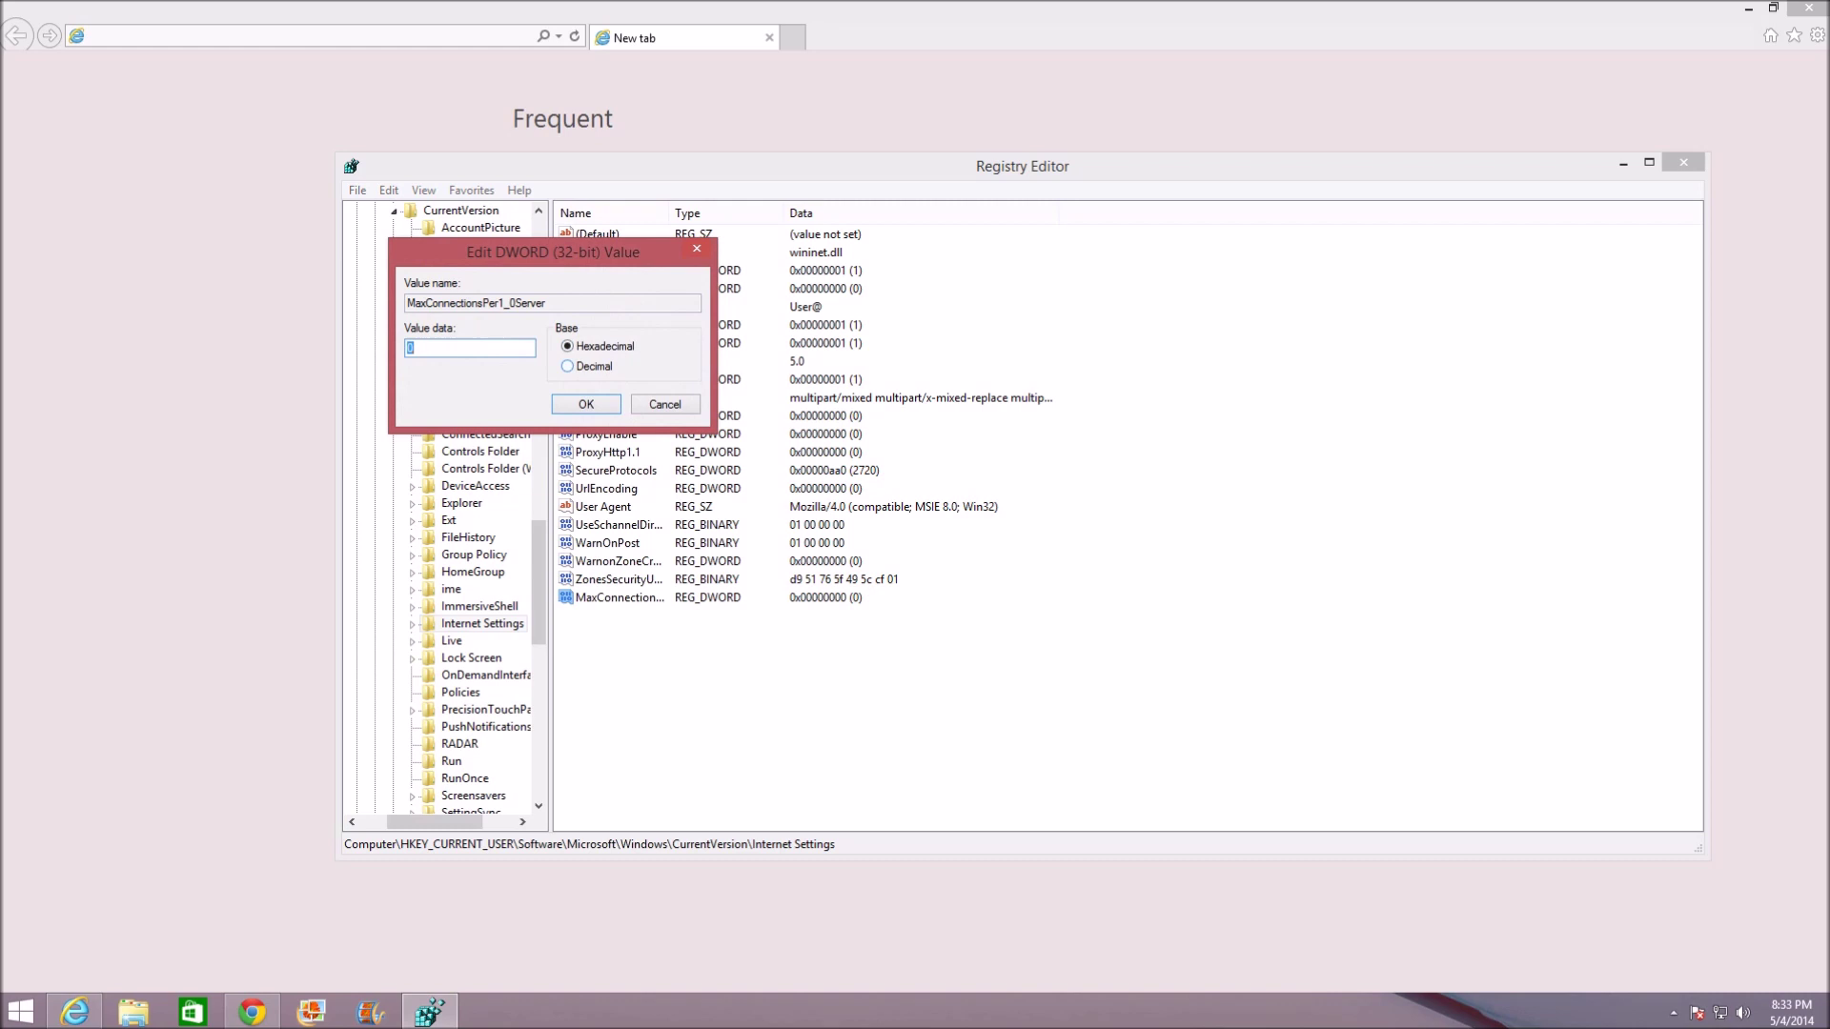
pyautogui.hotkey('alt', 'd')
pyautogui.write('10')
pyautogui.press('Return')
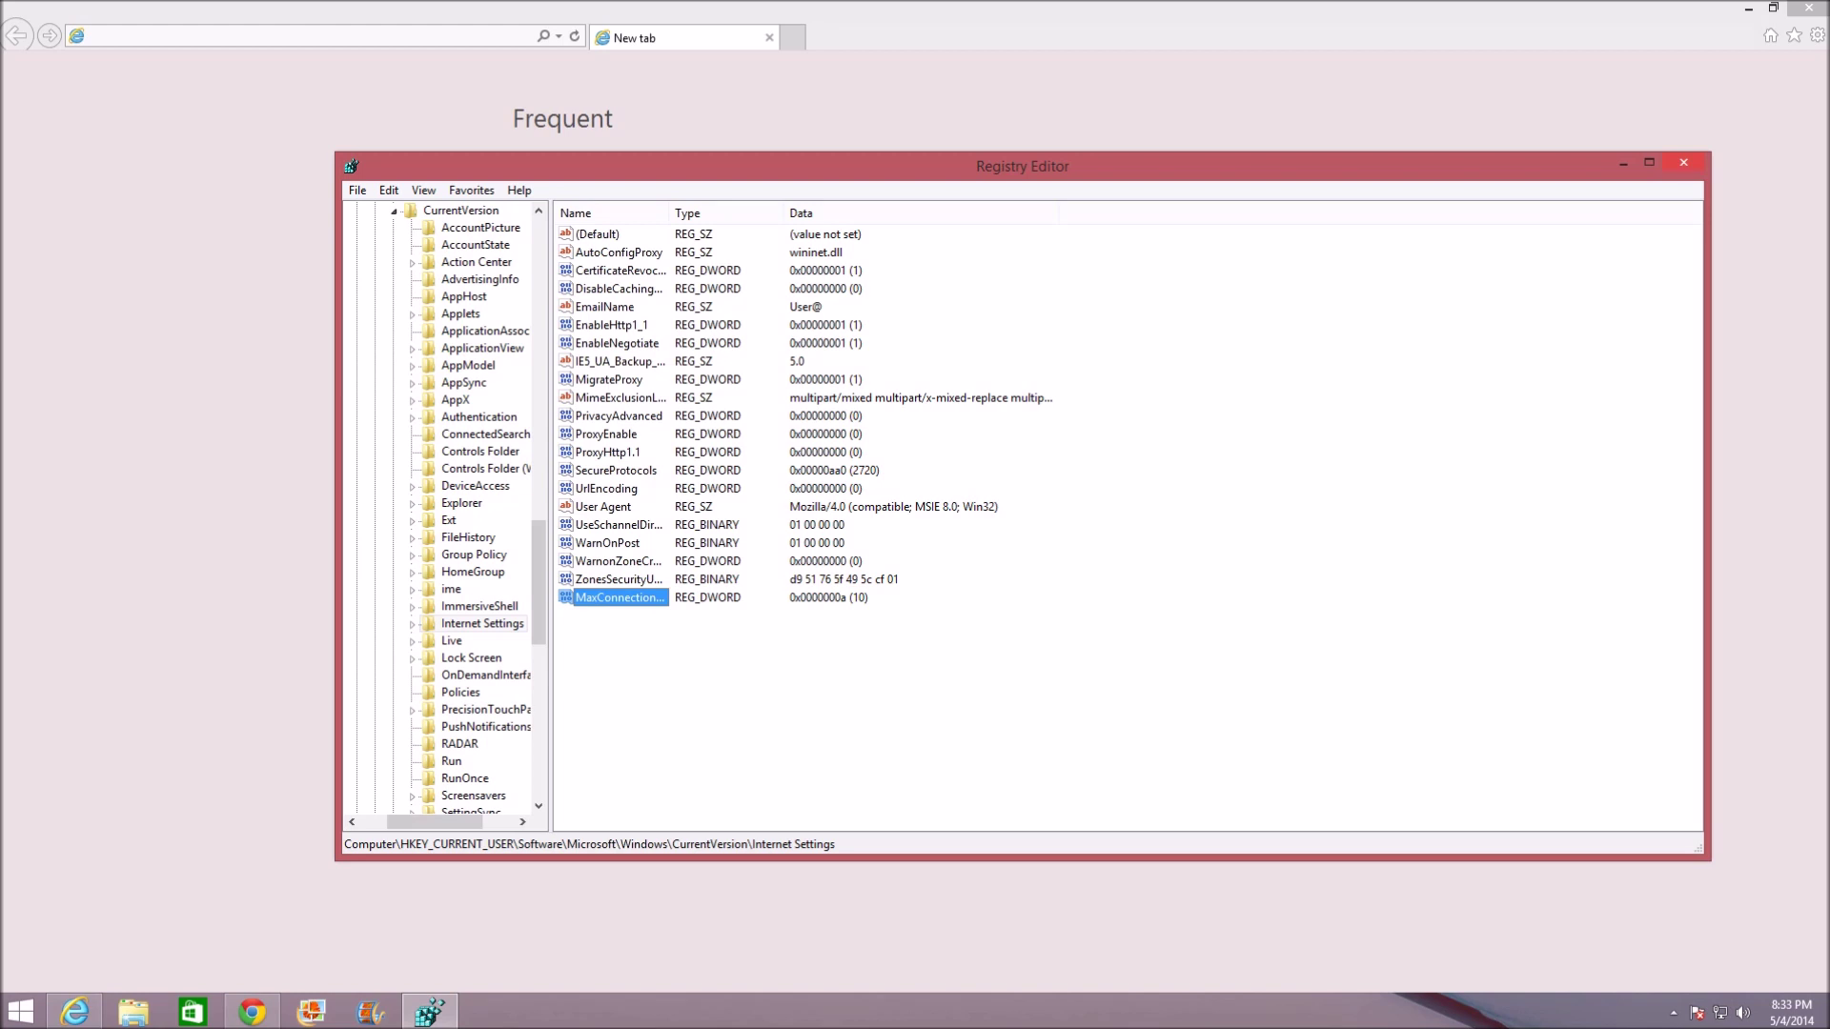
pyautogui.hotkey('alt', 'F4')
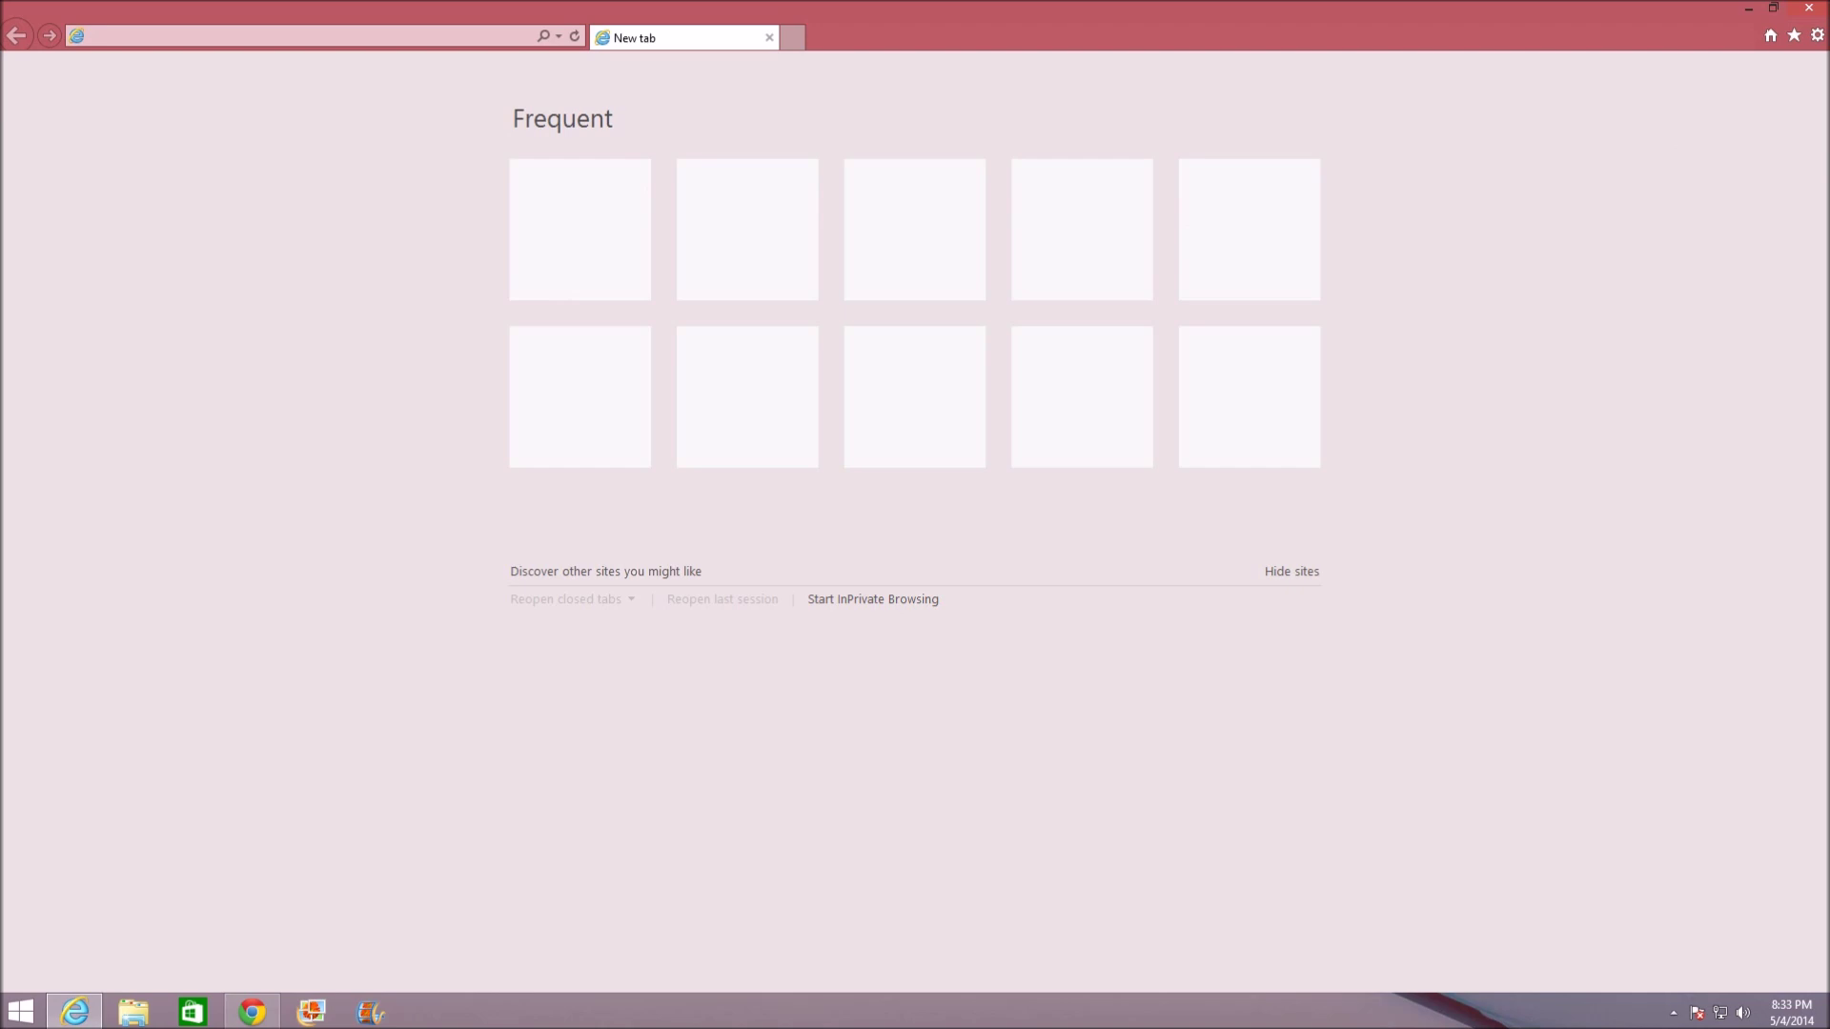
pyautogui.moveTo(75, 1012)
pyautogui.click(21, 1012)
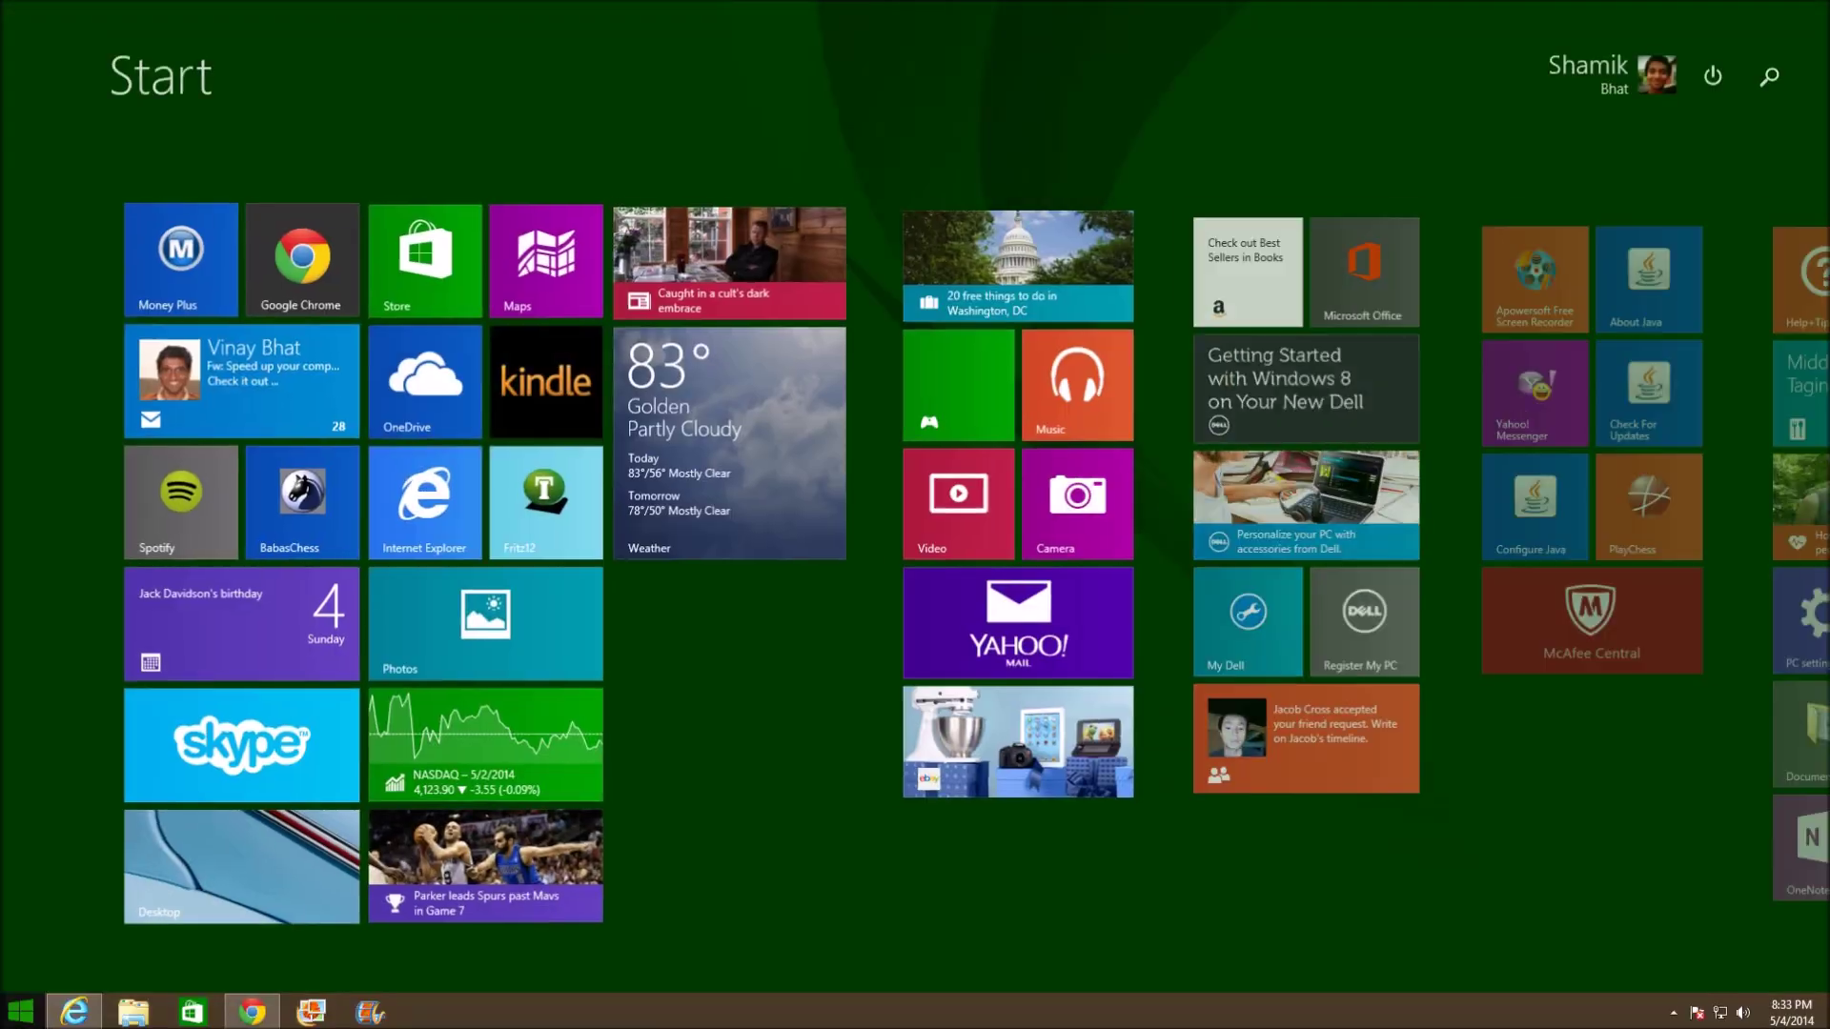
pyautogui.click(21, 1012)
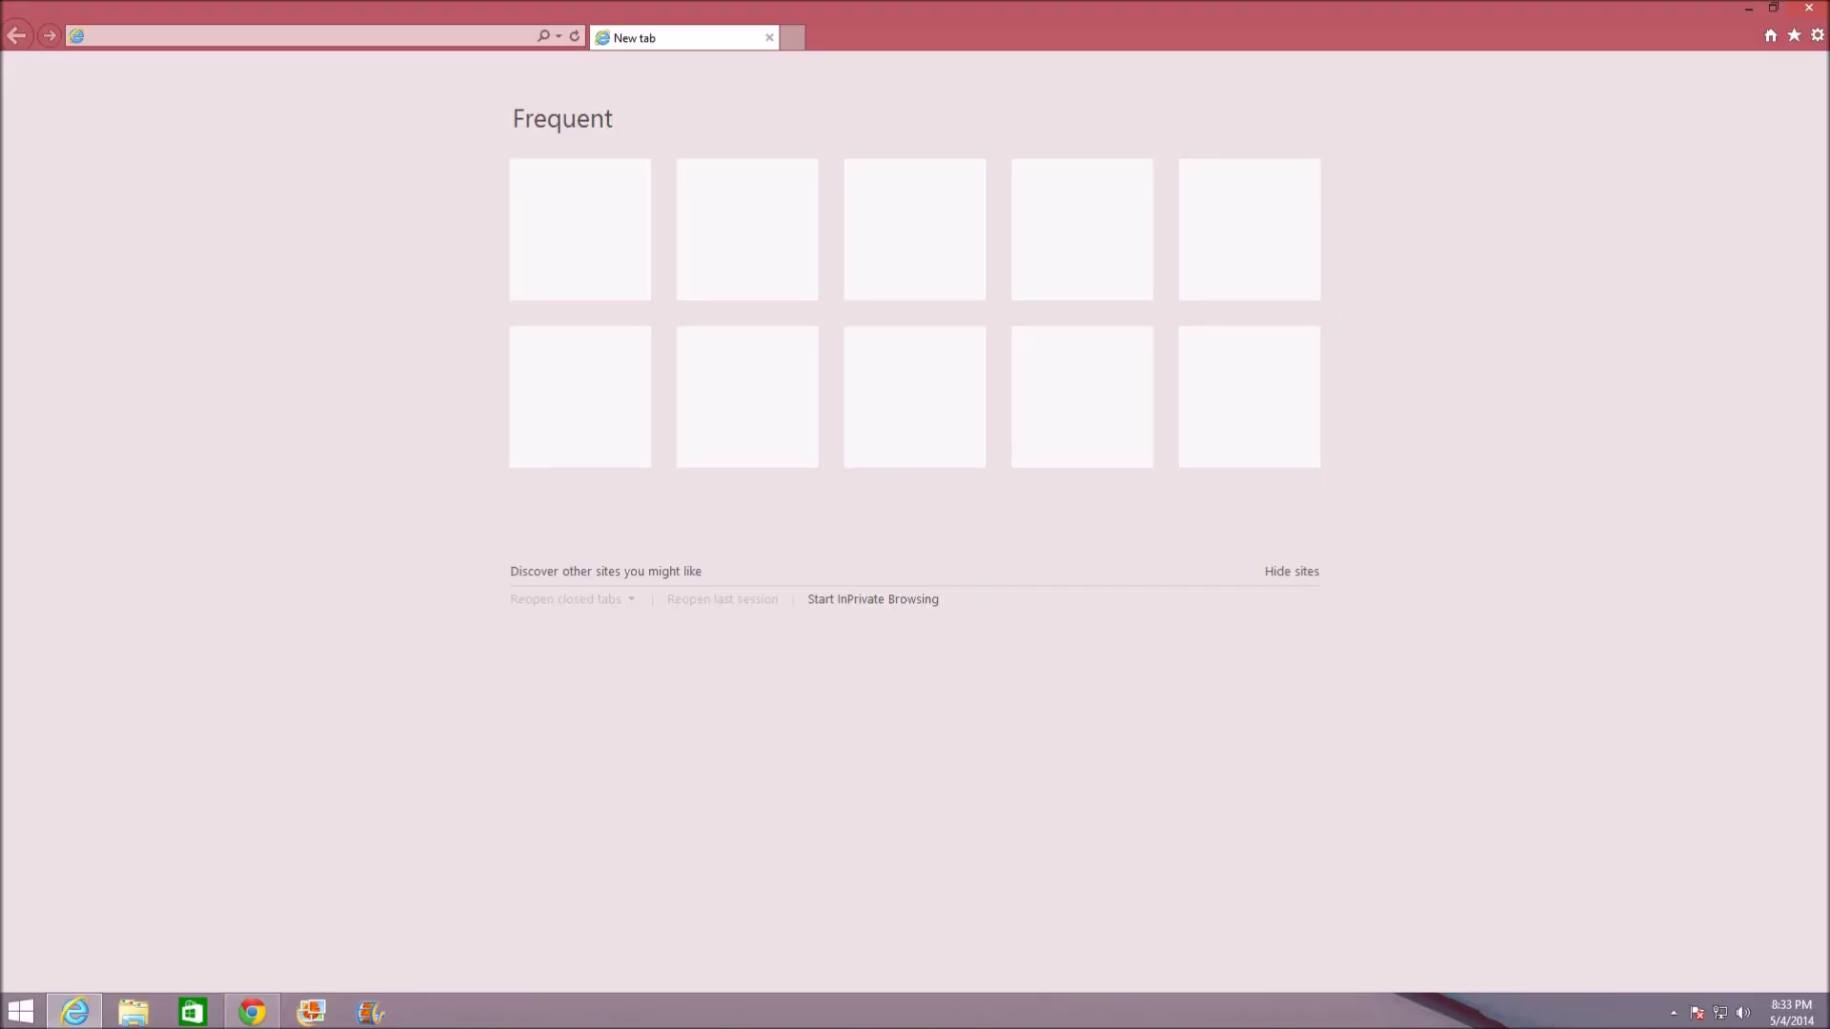